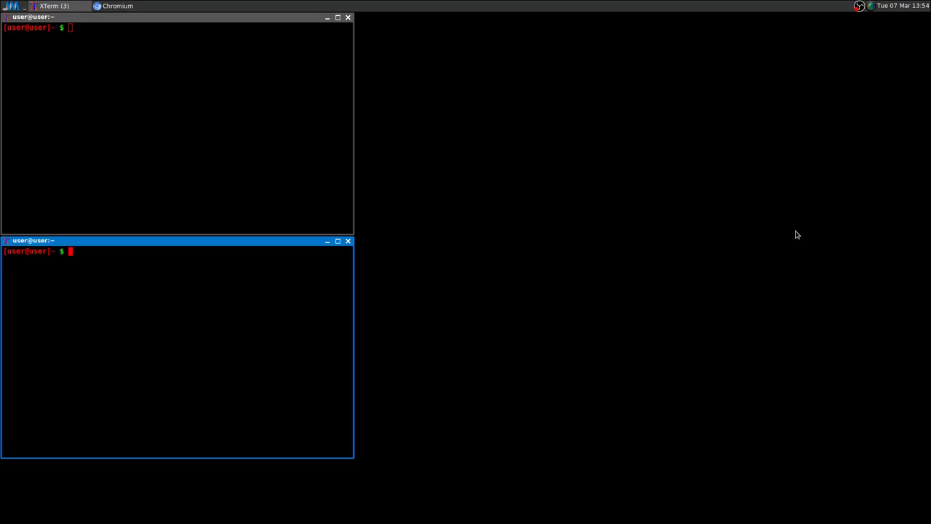
# - Switch to Chromium and read the WineHQ AppDB test results and winetricks fixes for the Steam version of Age of Empires III
pyautogui.click(115, 7)
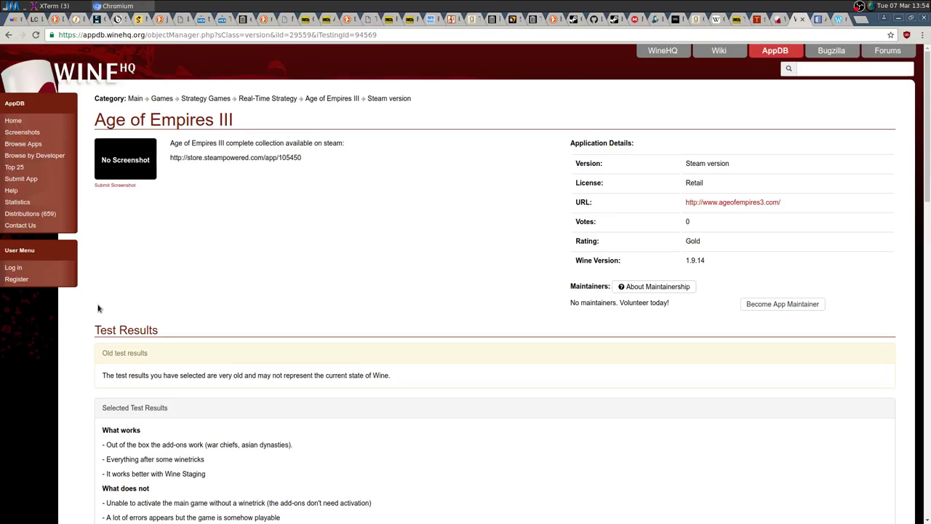
pyautogui.scroll(-3, 100, 304)
pyautogui.scroll(-8, 403, 332)
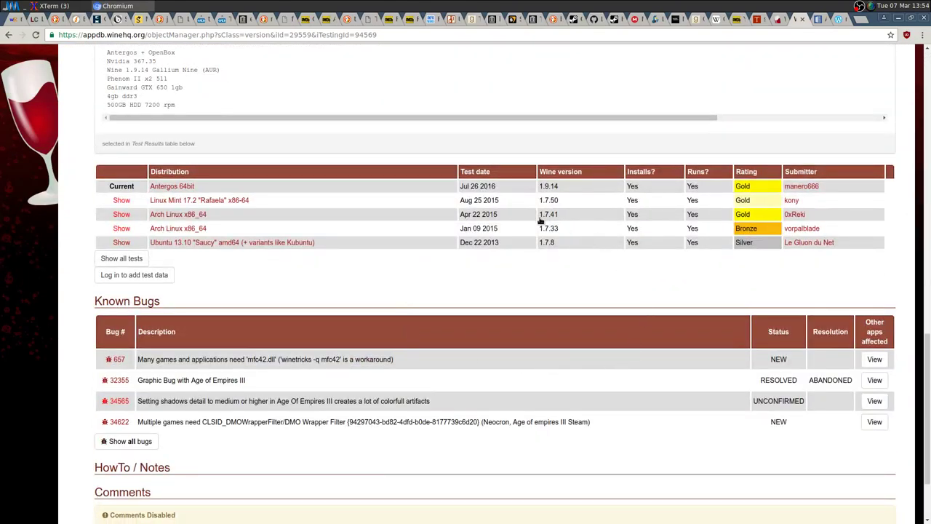
pyautogui.scroll(5, 416, 378)
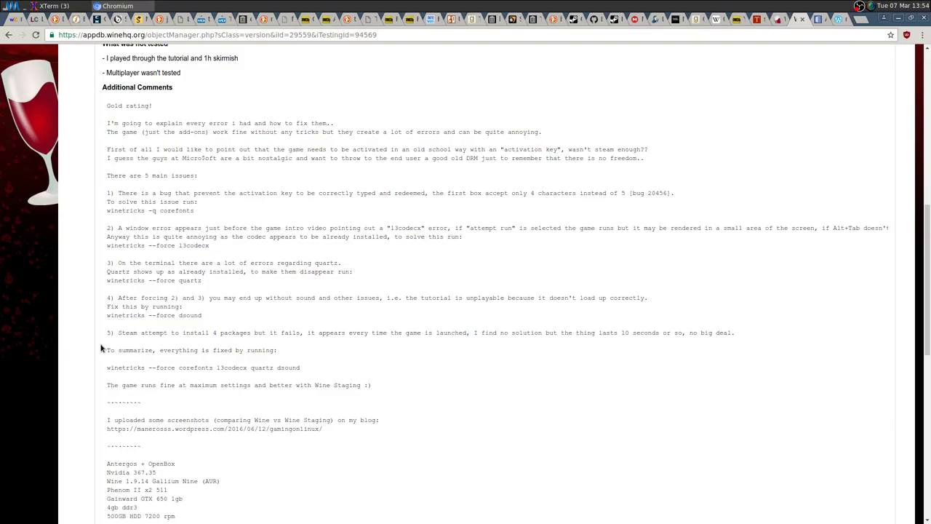
pyautogui.scroll(1, 101, 349)
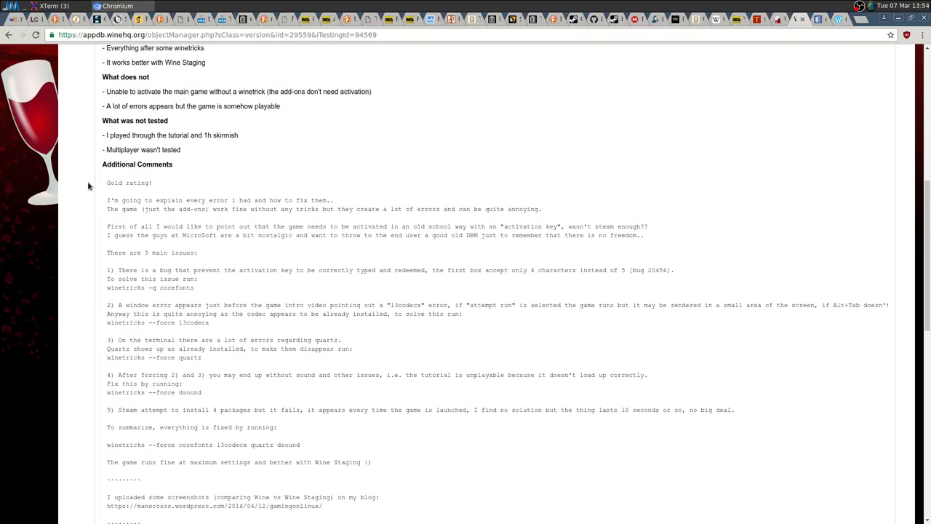
pyautogui.scroll(2, 191, 232)
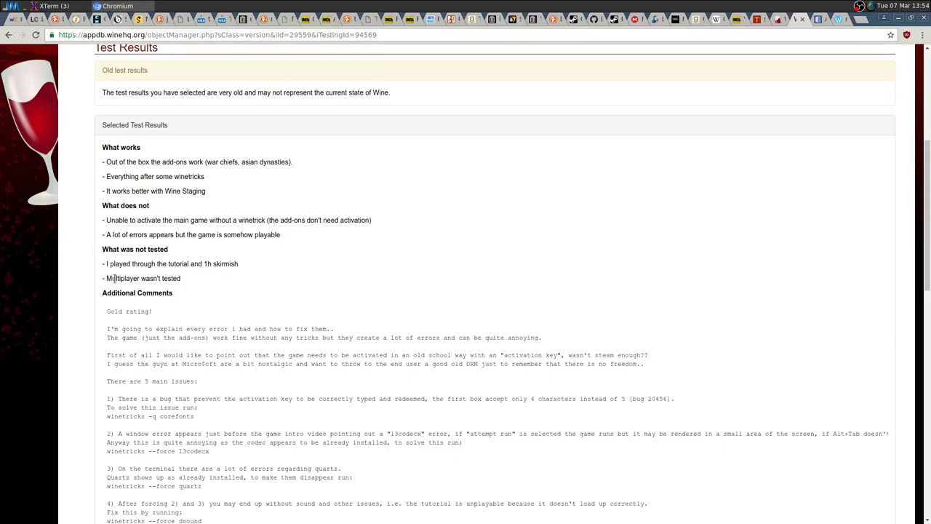
pyautogui.scroll(-4, 39, 214)
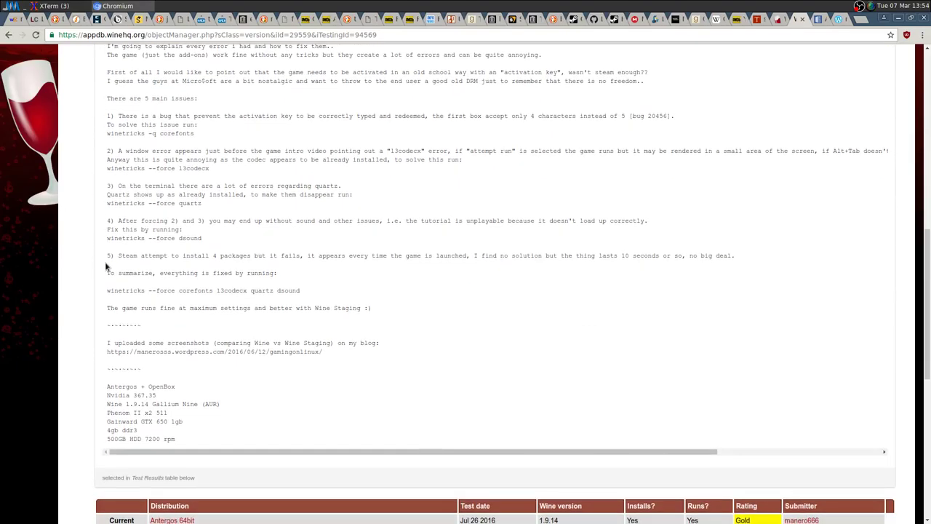
pyautogui.scroll(1, 102, 275)
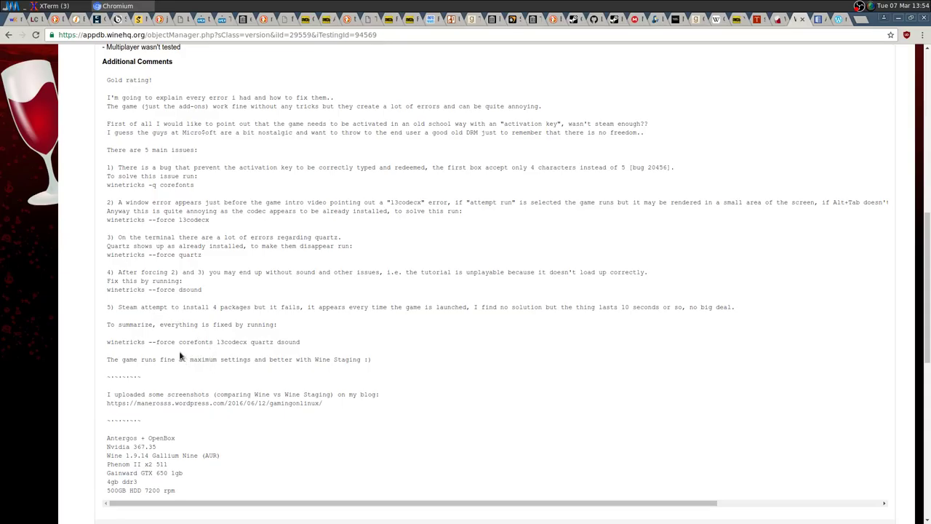
# - Examine where corefonts is used in the summary winetricks command and in the fix for the activation key bug
pyautogui.moveTo(177, 342); pyautogui.dragTo(214, 341)
pyautogui.click(162, 215)
pyautogui.moveTo(160, 185); pyautogui.dragTo(193, 187)
pyautogui.click(184, 186)
pyautogui.scroll(6, 929, 314)
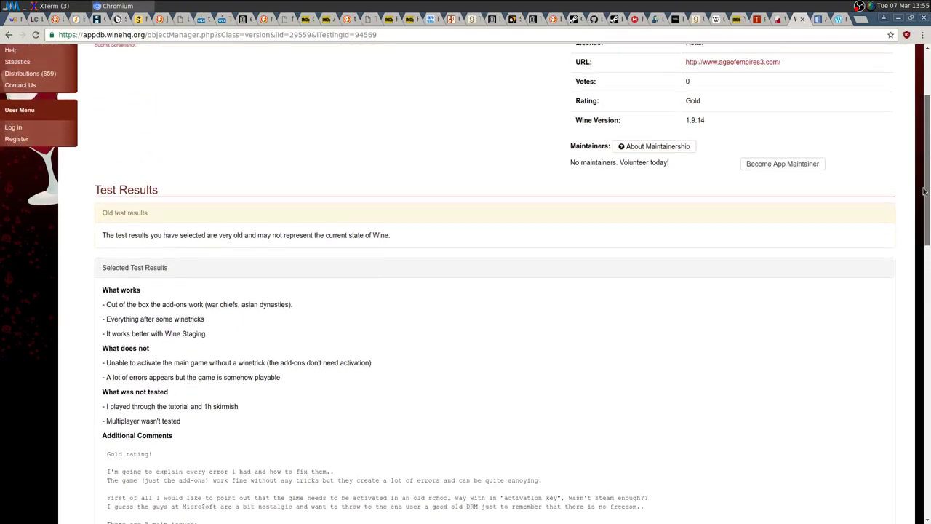
# - Check the supported Direct3D version in the API section of PCGamingWiki's Age of Empires III page, and minimize the browser
pyautogui.click(818, 19)
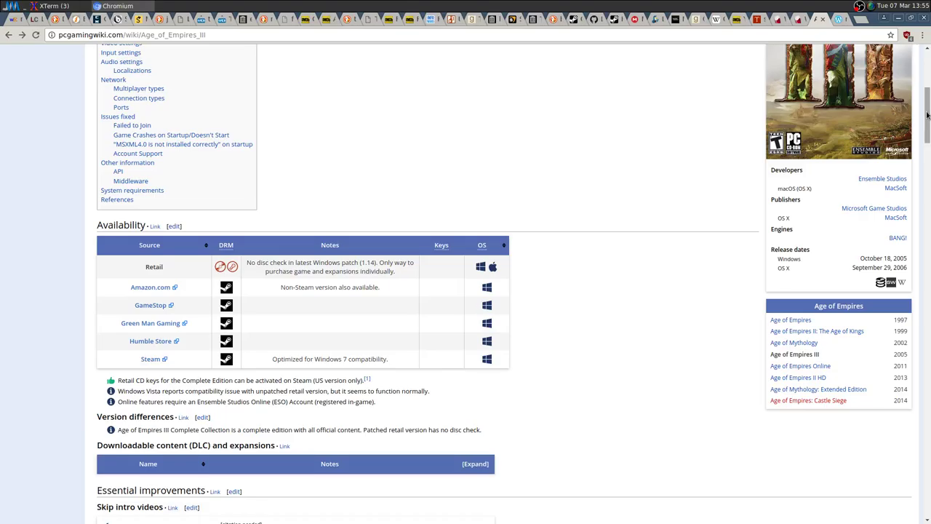
pyautogui.moveTo(928, 114); pyautogui.dragTo(916, 257)
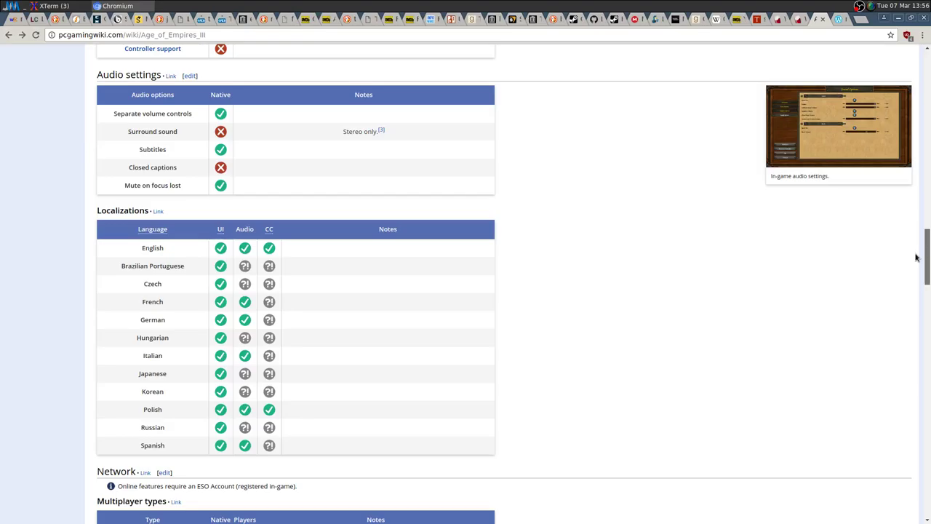
pyautogui.moveTo(916, 257); pyautogui.dragTo(917, 439)
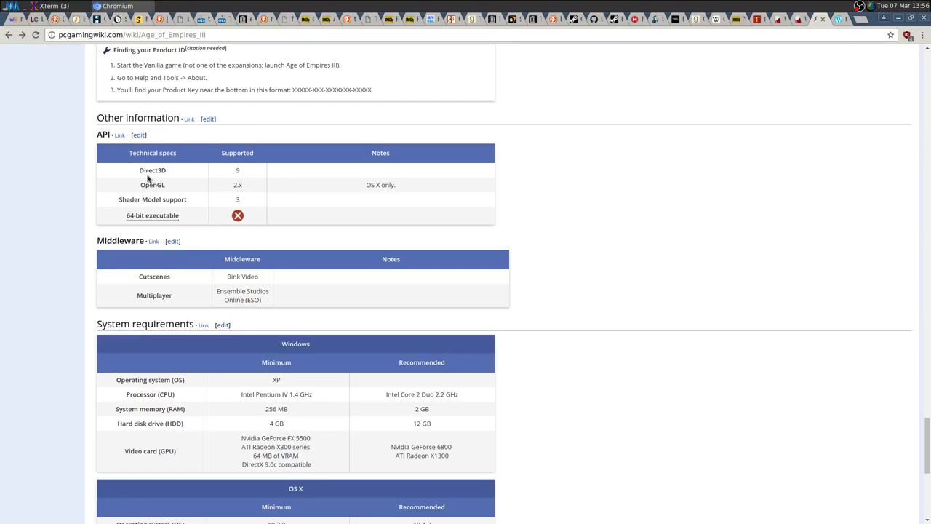
pyautogui.moveTo(141, 168); pyautogui.dragTo(243, 170)
pyautogui.click(241, 172)
pyautogui.moveTo(924, 463); pyautogui.dragTo(929, 66)
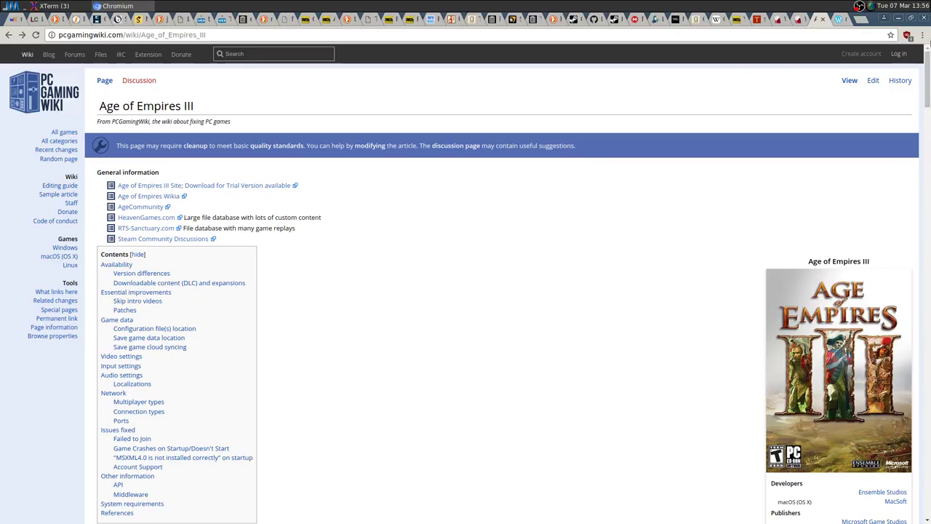
pyautogui.click(898, 18)
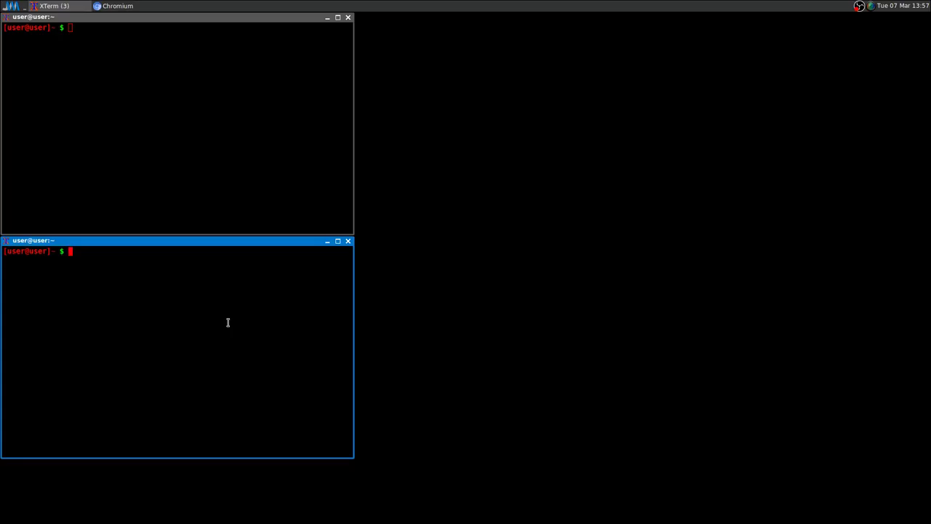
# - Run winecfg with WINEPREFIX=~/.wineprefix/age_of_empires_3/, check the virtual desktop settings under Graphics, and accept the configuration
pyautogui.write('WINEPREFIX=~/.wineprefix/age_of_empires_3/ winecfg')
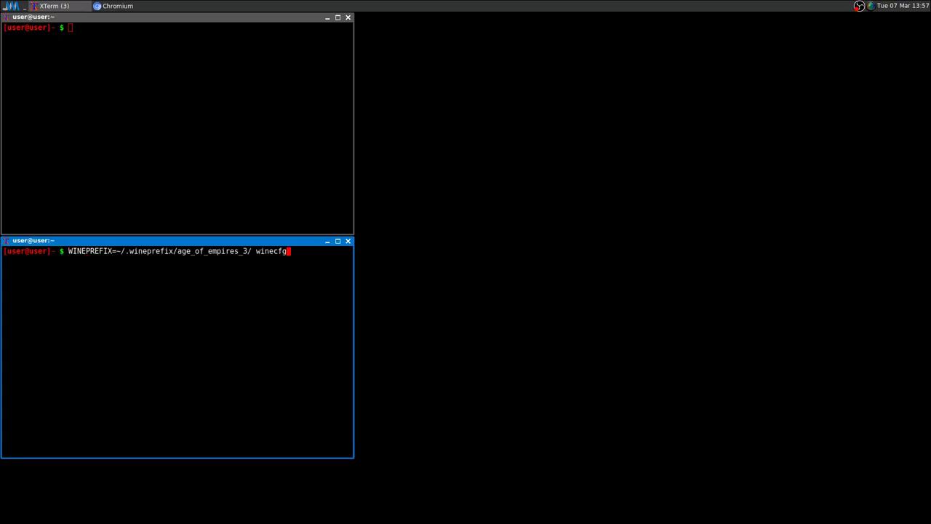
pyautogui.press('Return')
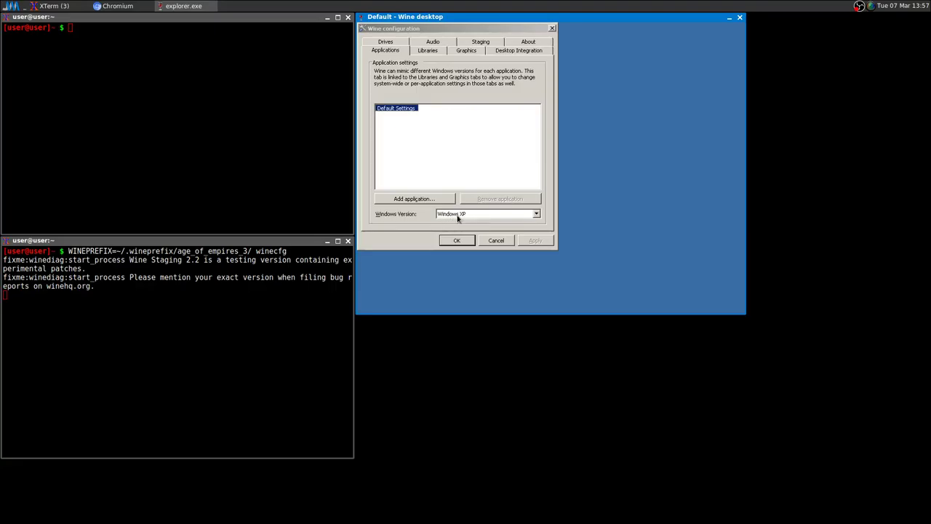
pyautogui.click(466, 51)
pyautogui.click(377, 103)
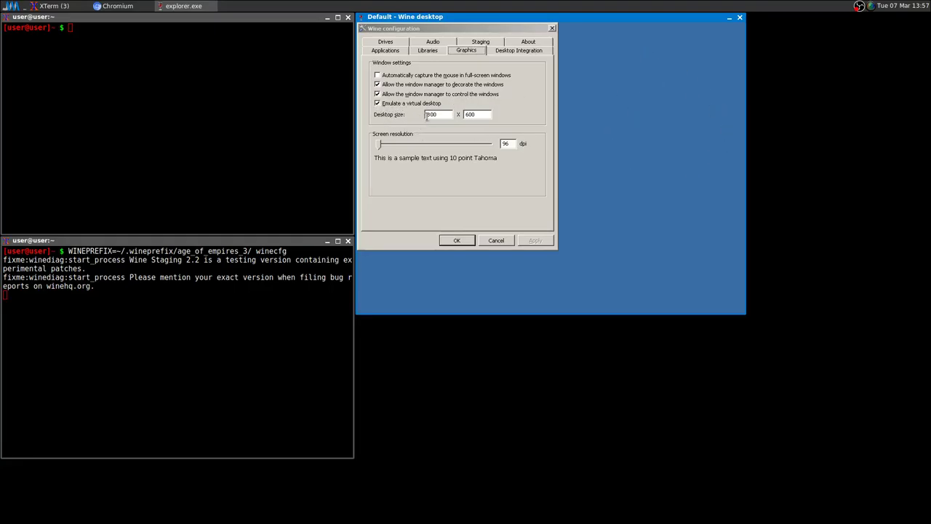
pyautogui.click(457, 241)
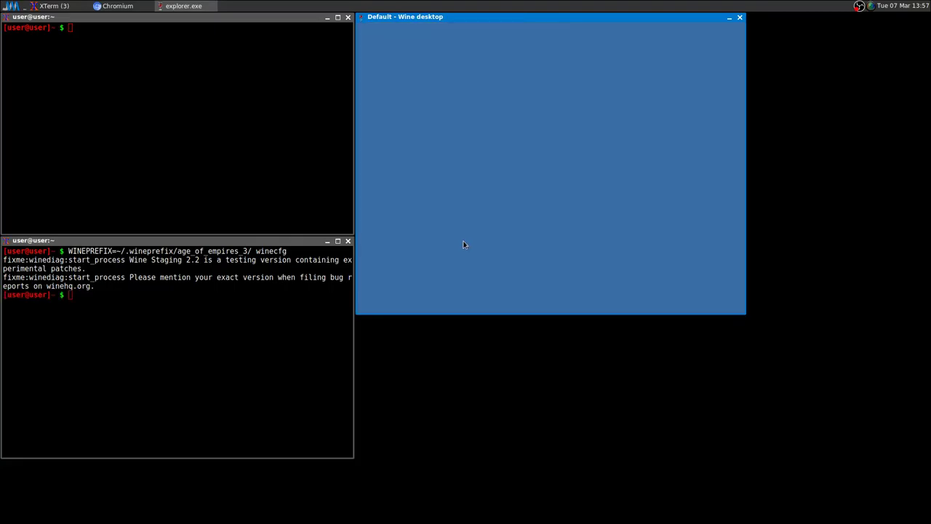
# - Launch the game in the other terminal with GALLIUM_HUD=.w80.h80.dfps+GPU-load+cpu .shortcuts/age_of_empires_3, and dismiss the product key dialog
pyautogui.click(161, 127)
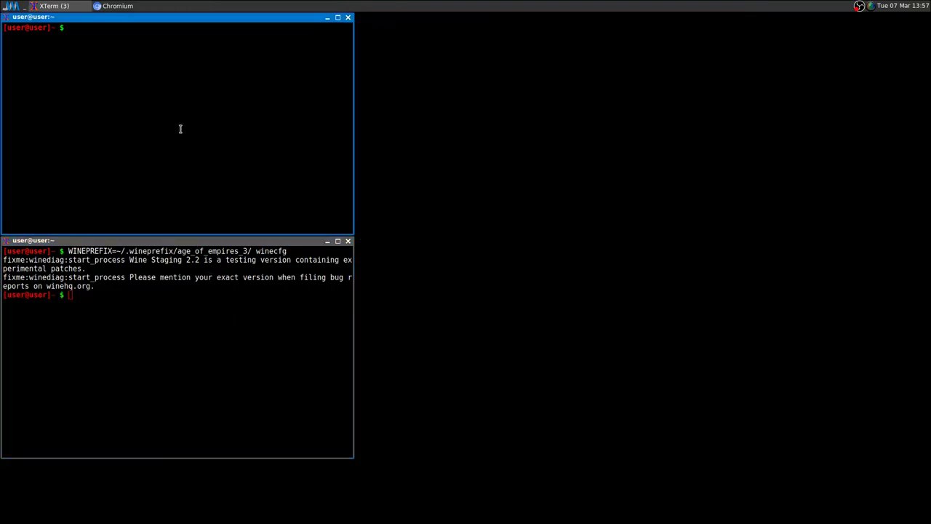
pyautogui.press('Up')
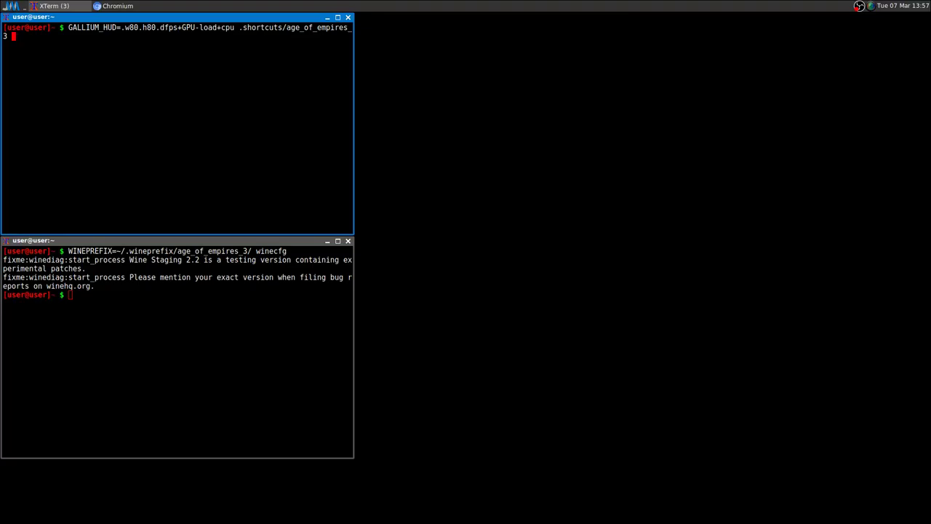
pyautogui.press('Return')
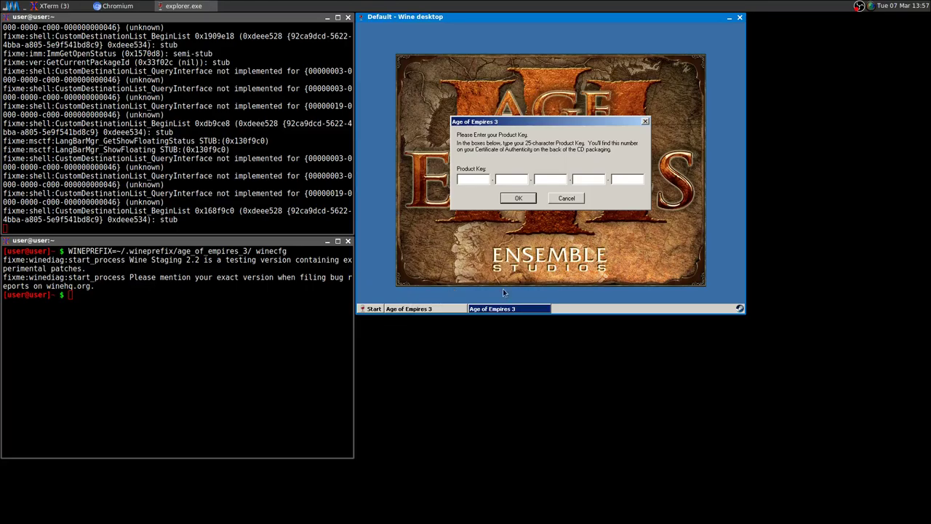
pyautogui.click(645, 121)
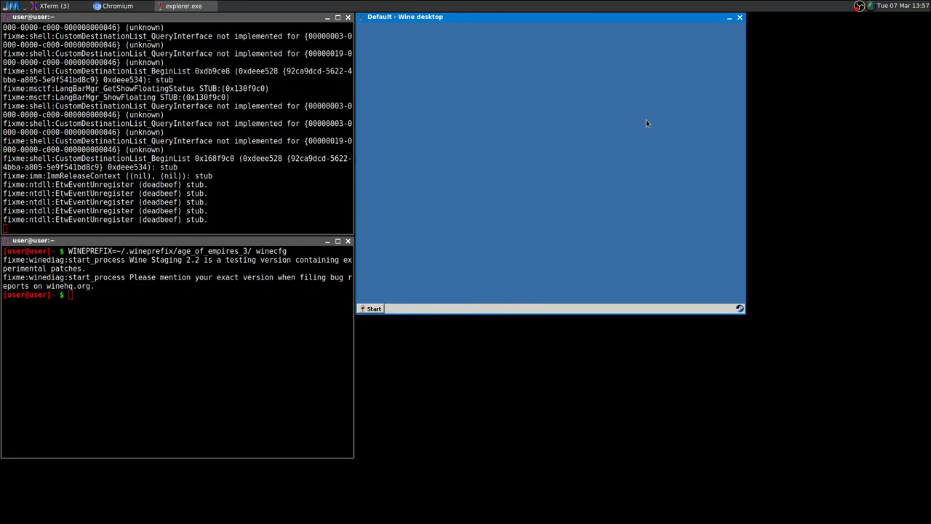
# - Start Age of Empires III: Complete Collection from Steam using the base game option
pyautogui.rightClick(739, 308)
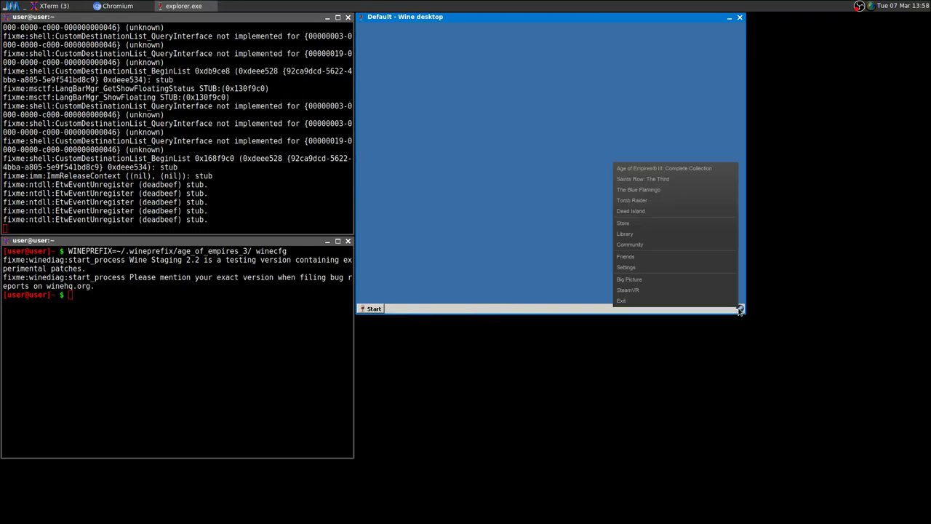
pyautogui.click(682, 171)
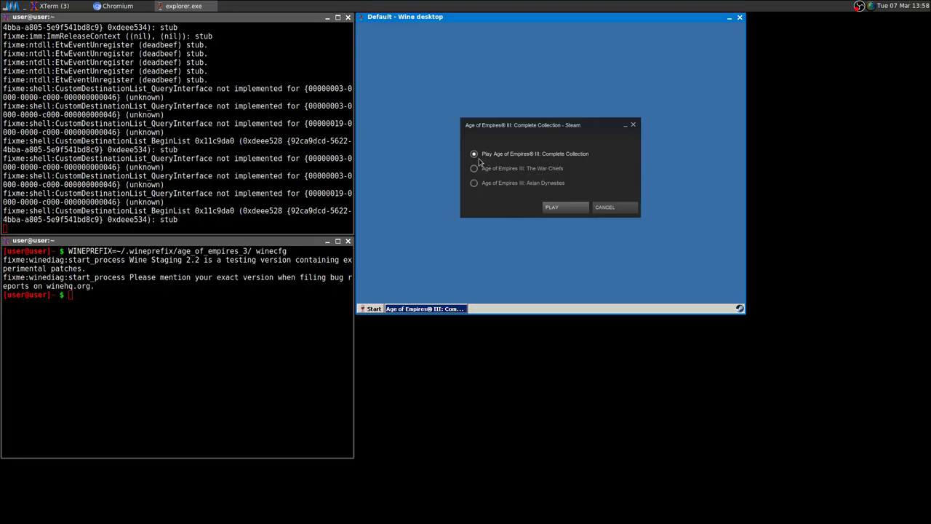
pyautogui.click(560, 207)
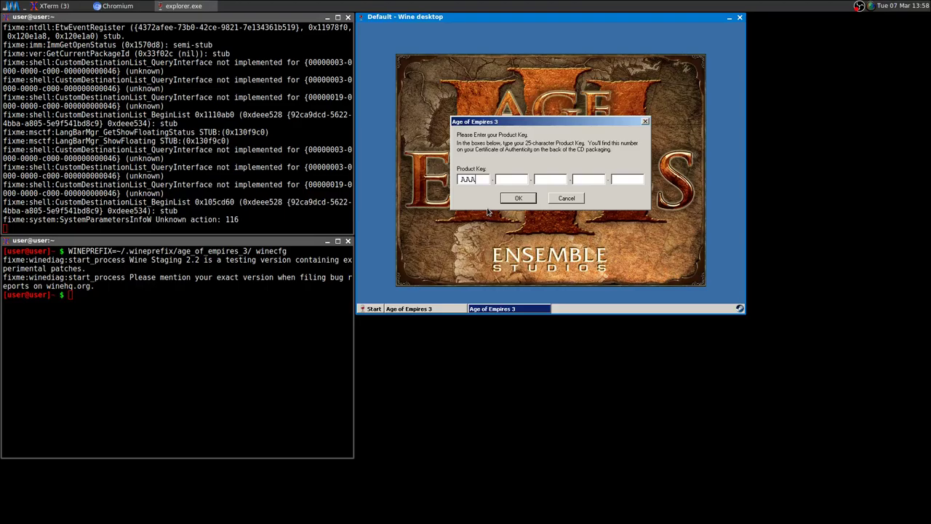
# - Clear the test characters from the first product key box and close the product key dialog
pyautogui.press('BackSpace')
pyautogui.press('BackSpace')
pyautogui.press('BackSpace')
pyautogui.moveTo(460, 180); pyautogui.dragTo(474, 180)
pyautogui.click(479, 182)
pyautogui.moveTo(487, 179); pyautogui.dragTo(444, 181)
pyautogui.press('BackSpace')
pyautogui.click(645, 122)
# - View Steam's launch choices for Age of Empires III: Complete Collection, select The War Chiefs, and cancel the launch
pyautogui.rightClick(739, 309)
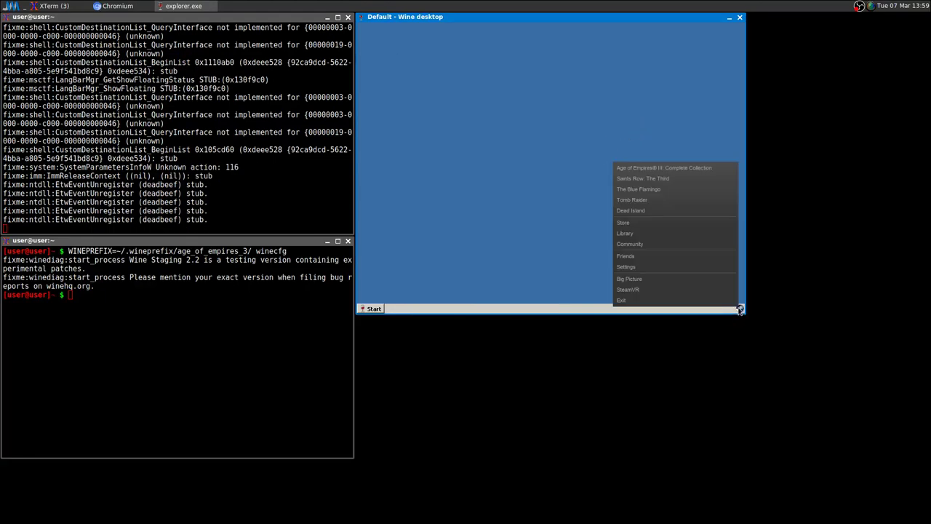
pyautogui.click(649, 172)
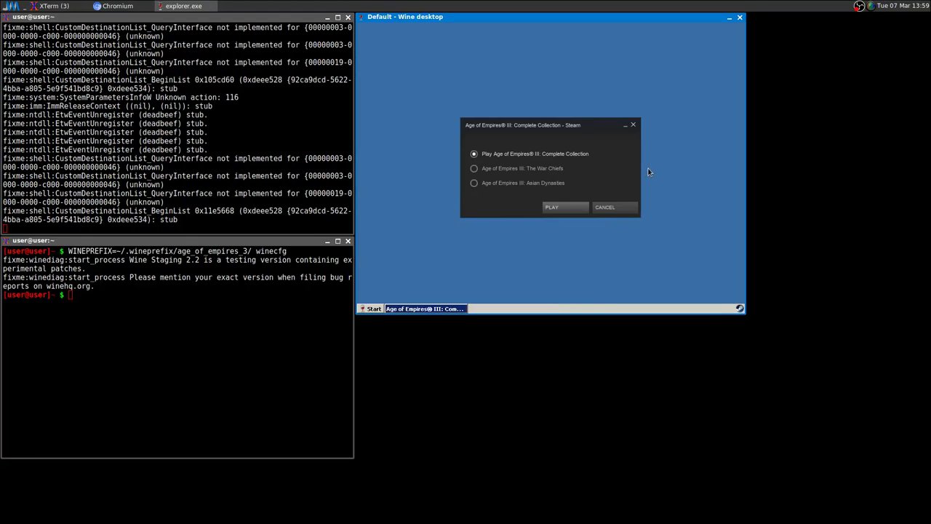
pyautogui.click(475, 171)
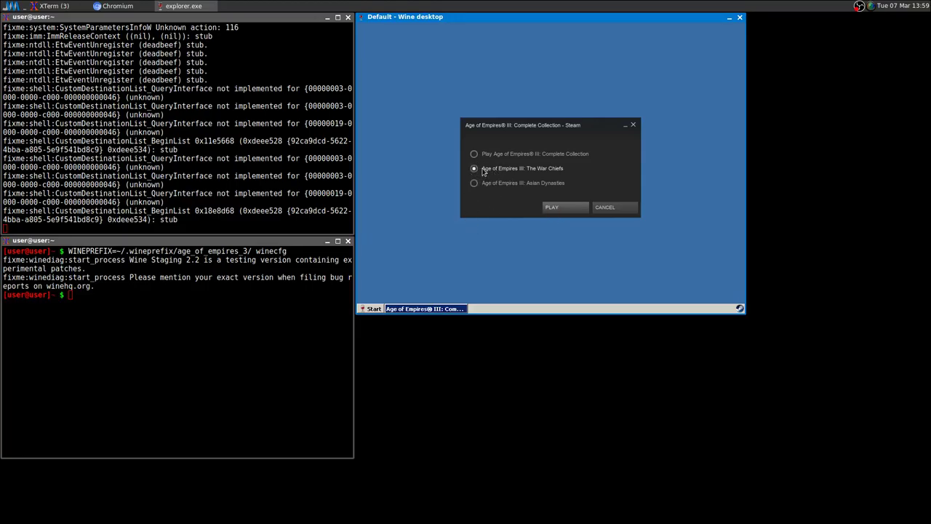
pyautogui.click(630, 211)
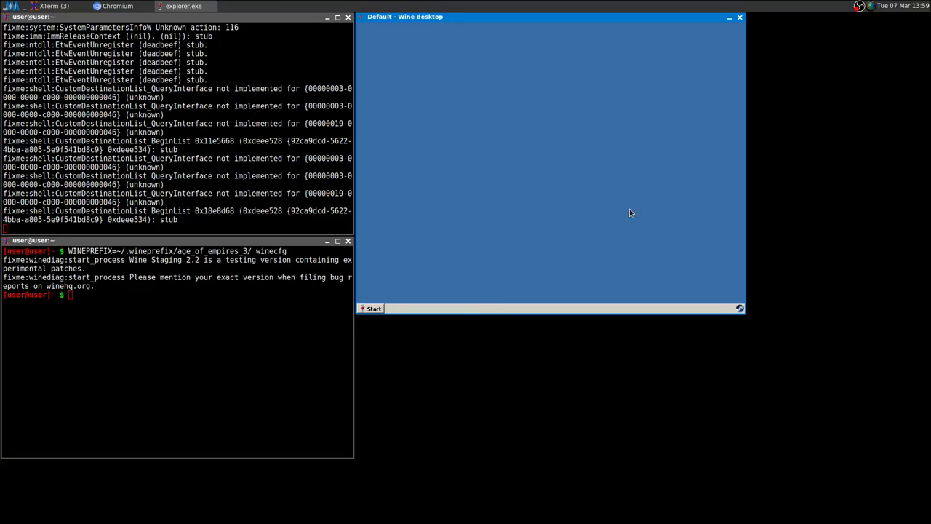
# - Open the launch options in the properties of Age of Empires III: Complete Collection from the Steam library
pyautogui.rightClick(736, 310)
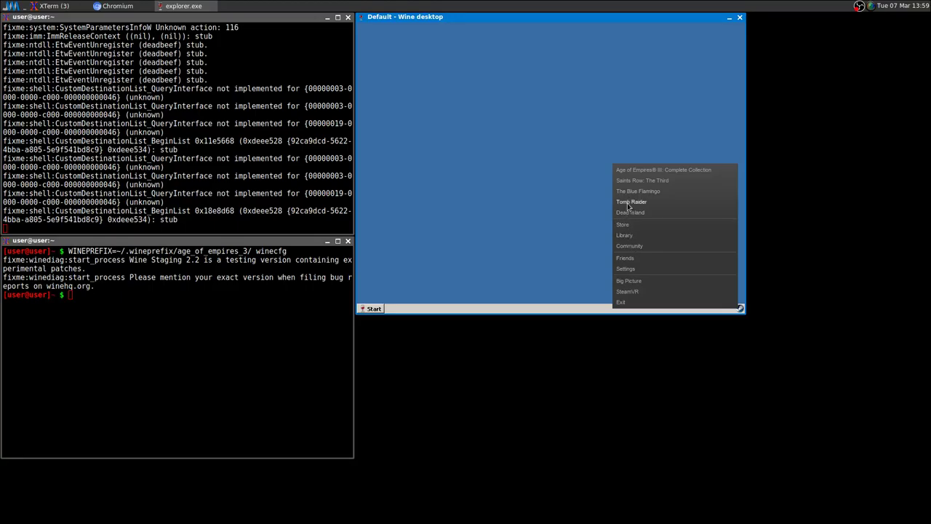
pyautogui.click(628, 237)
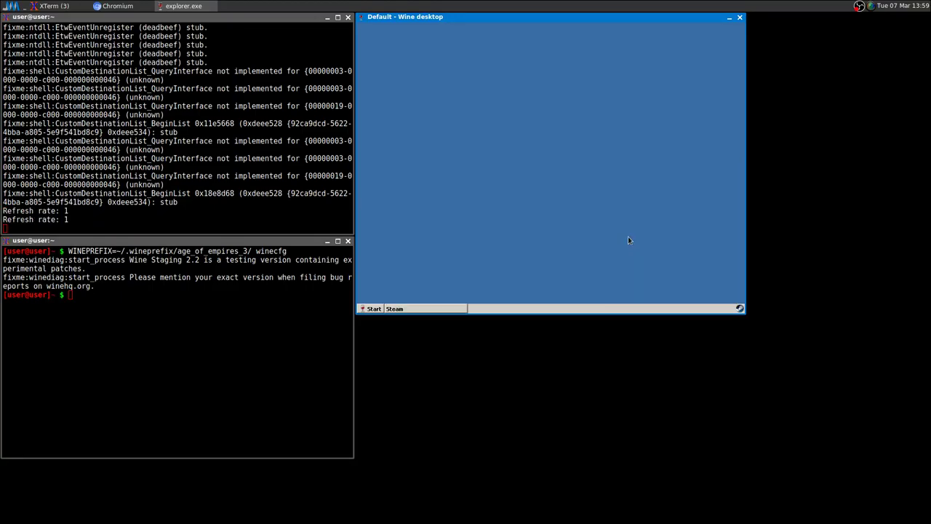
pyautogui.rightClick(455, 222)
pyautogui.click(531, 221)
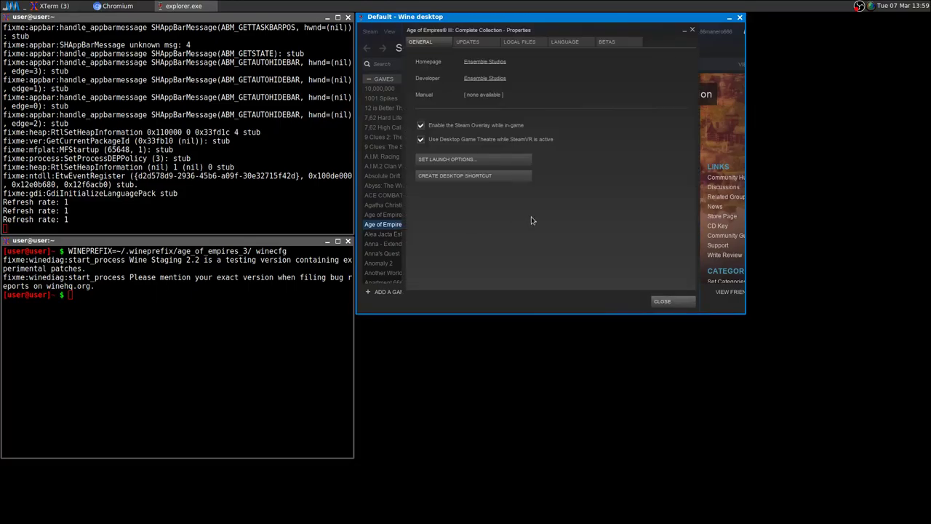
pyautogui.click(451, 160)
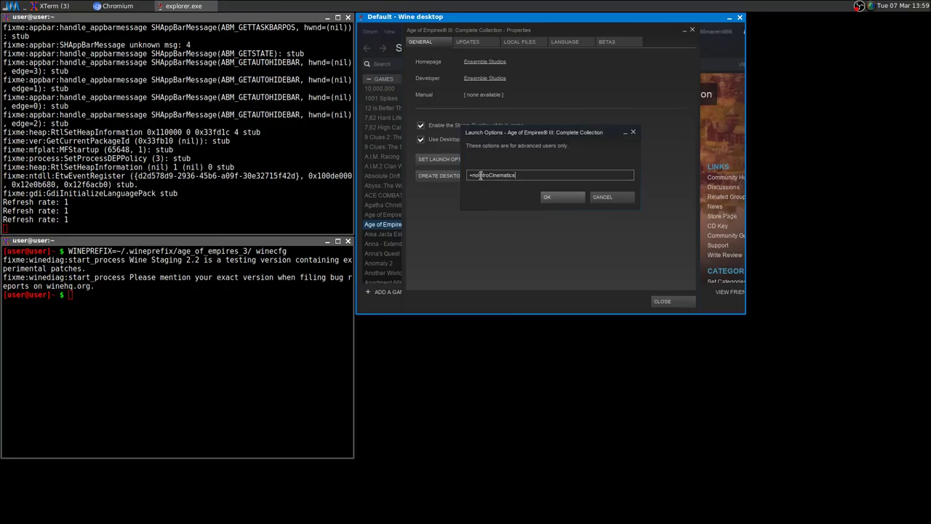
# - Switch to Chromium and find the +noIntroCinematics parameter under Skip intro videos on the PCGamingWiki page
pyautogui.click(115, 9)
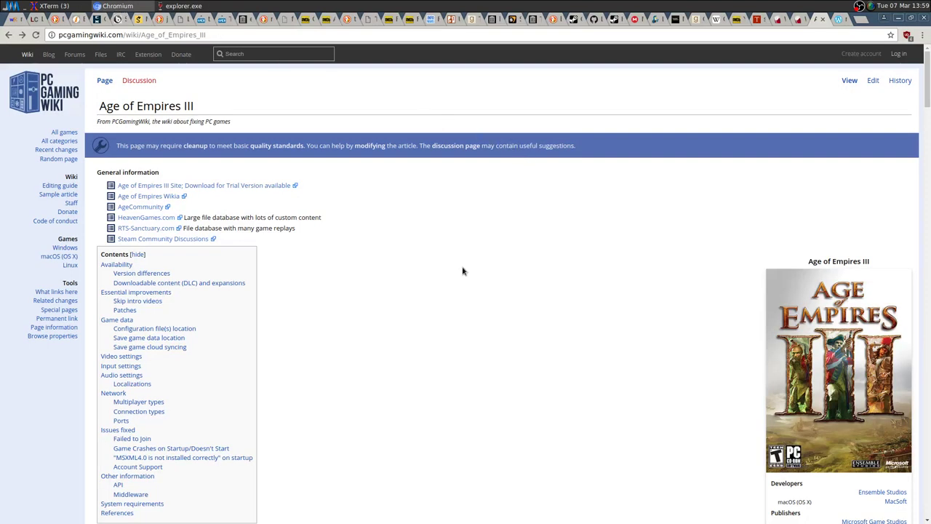
pyautogui.scroll(-5, 400, 219)
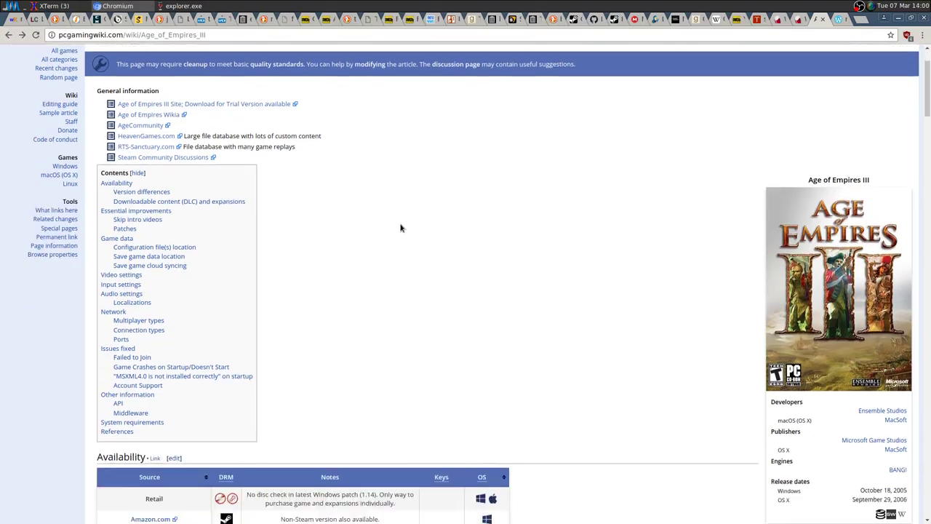
pyautogui.scroll(-3, 399, 228)
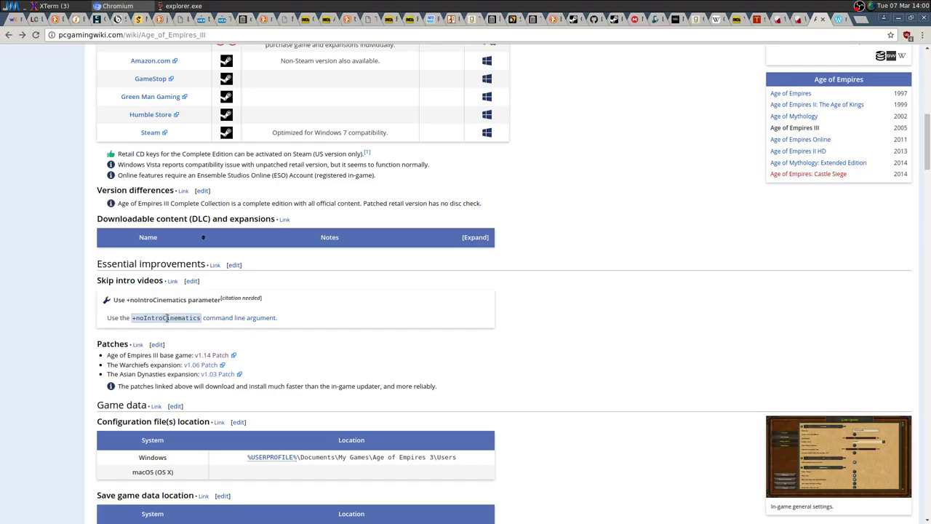
# - Return to Steam, confirm +noIntroCinematics as the launch option for Age of Empires III: Complete Collection, and close its properties
pyautogui.click(926, 18)
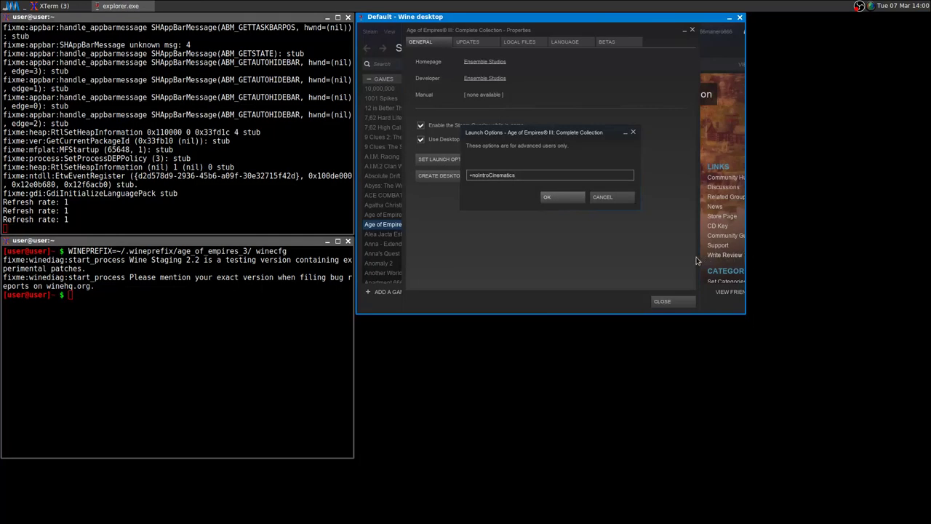
pyautogui.click(559, 197)
pyautogui.click(666, 300)
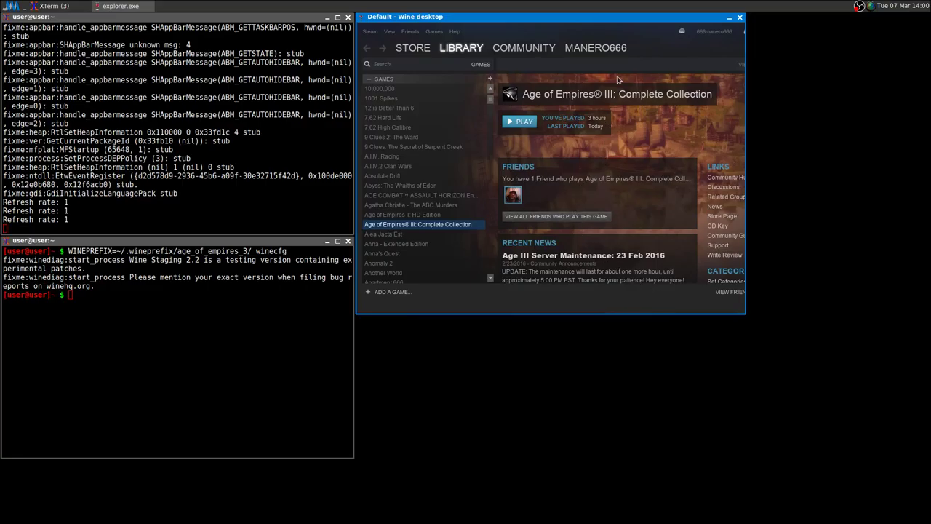
# - Launch Age of Empires III: Complete Collection from Steam with the War Chiefs option
pyautogui.doubleClick(663, 40)
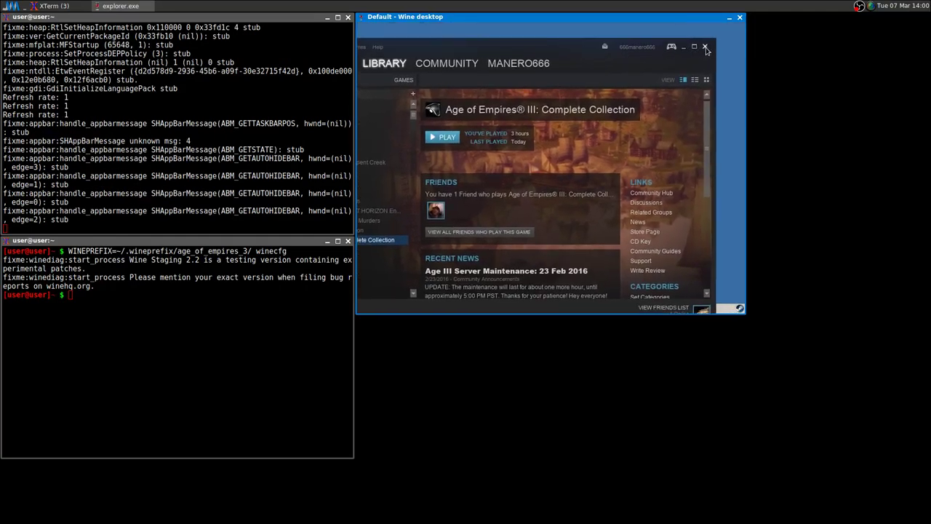
pyautogui.click(704, 46)
pyautogui.click(739, 310)
pyautogui.rightClick(739, 310)
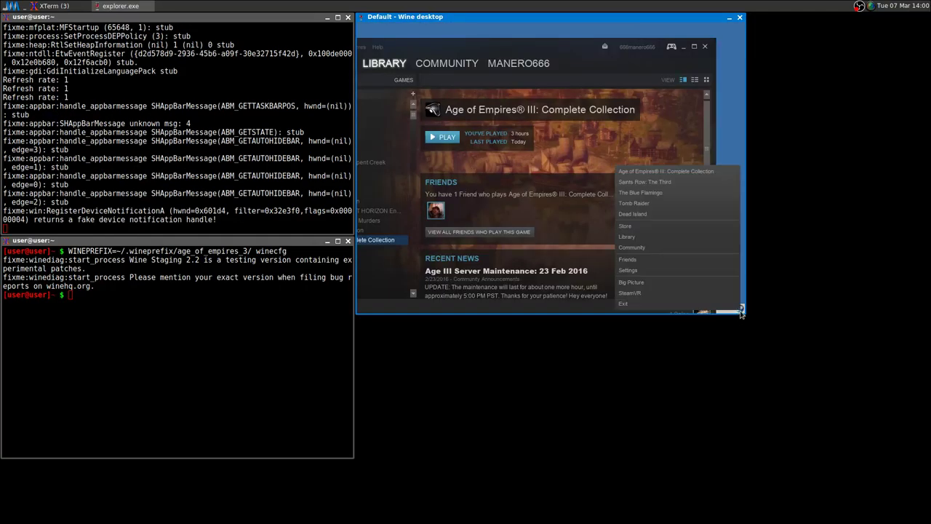
pyautogui.click(653, 174)
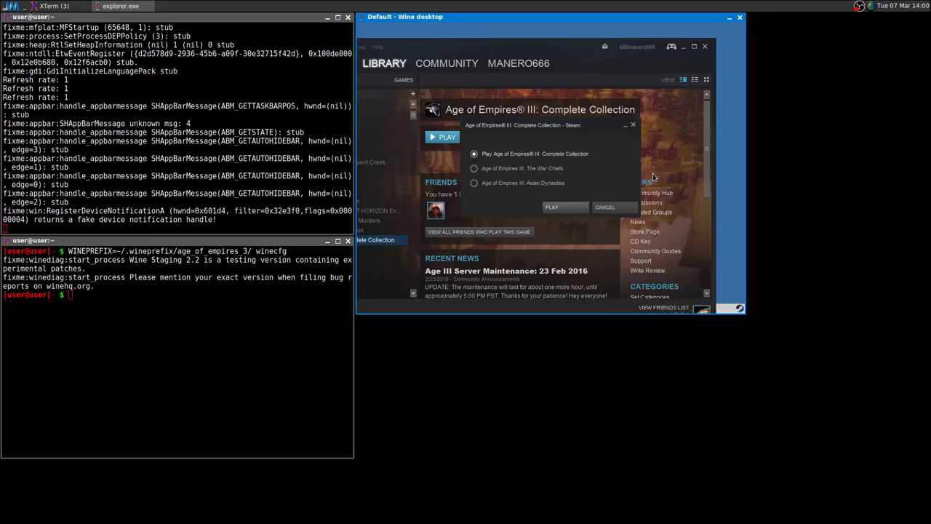
pyautogui.click(477, 168)
pyautogui.click(554, 208)
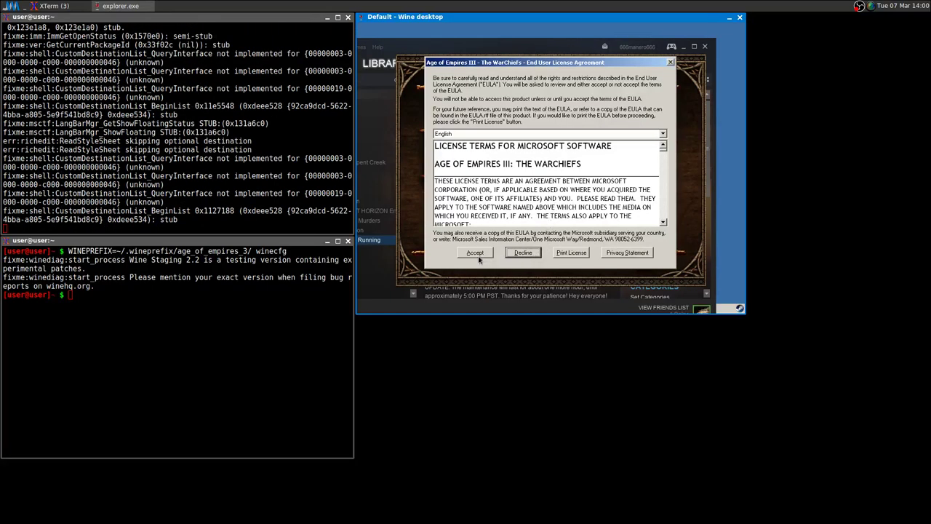
# - Accept the WarChiefs license agreement, attempt to run despite the missing codec error, and bring the game to the foreground
pyautogui.click(474, 255)
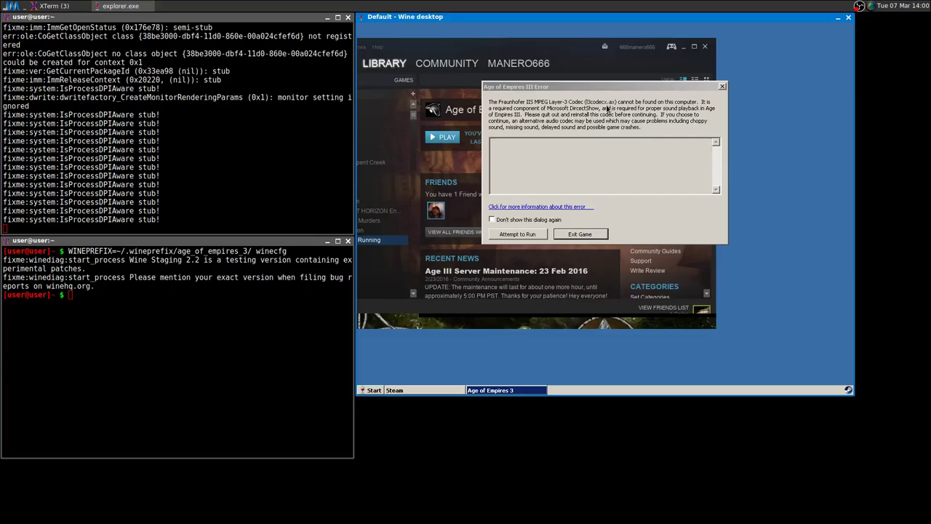
pyautogui.click(516, 234)
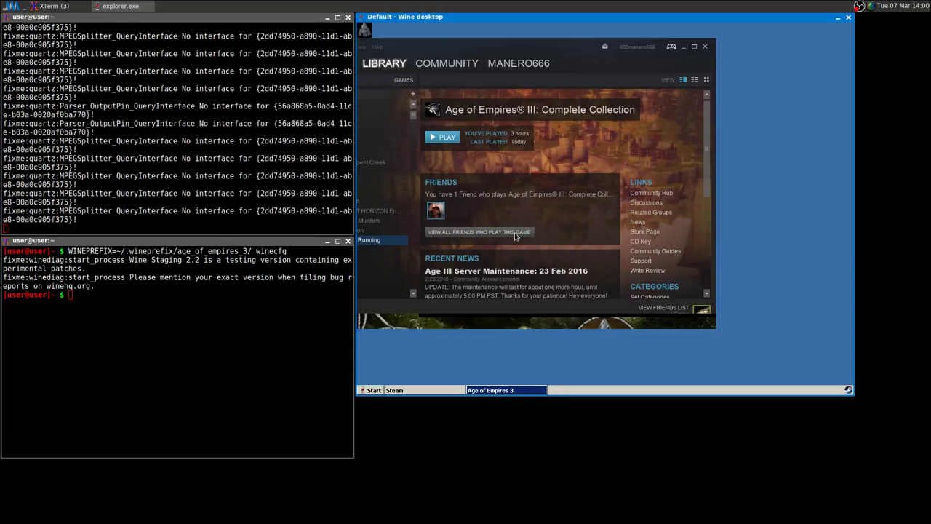
pyautogui.click(514, 391)
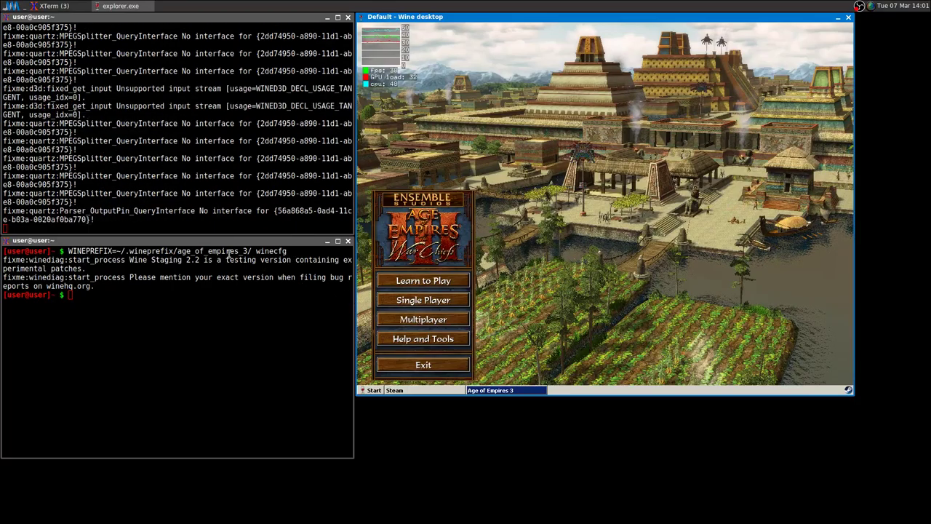
# - Open the game's graphics options and set Anti-alias Quality to High
pyautogui.click(440, 341)
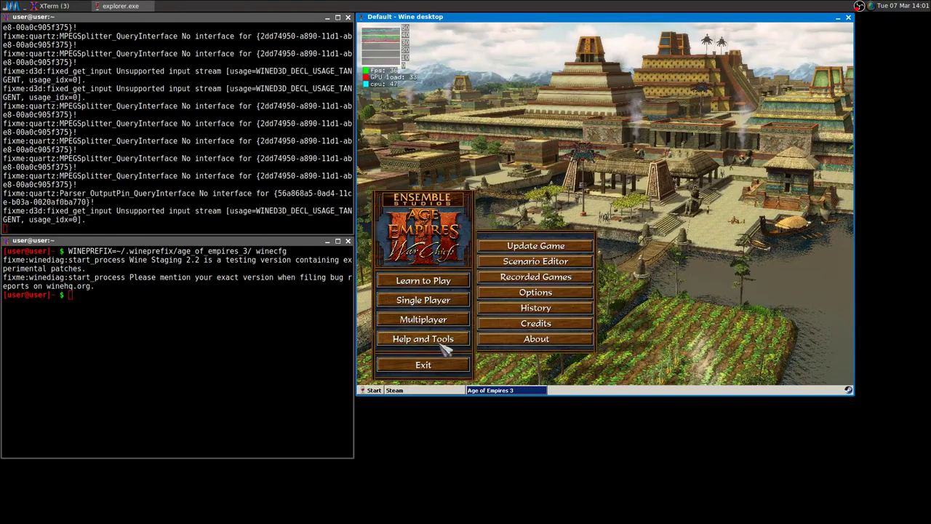
pyautogui.click(572, 292)
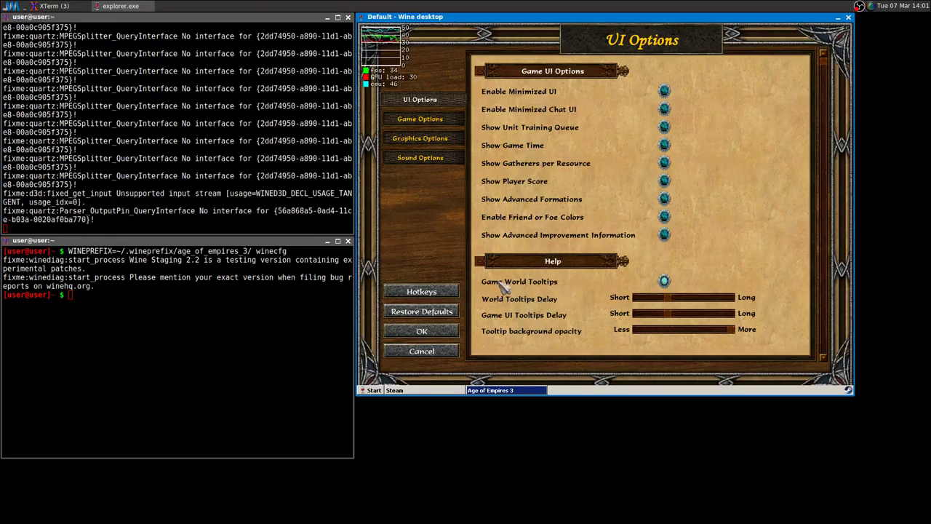
pyautogui.click(435, 141)
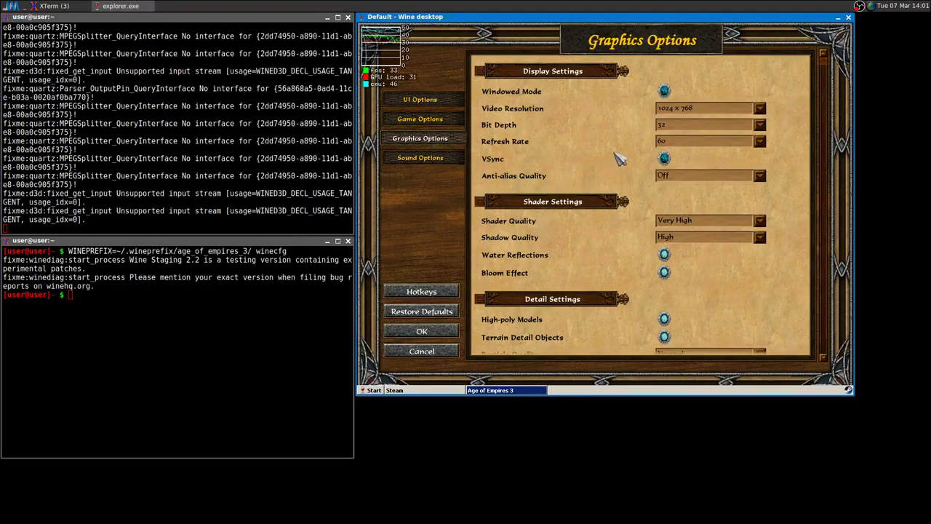
pyautogui.click(762, 178)
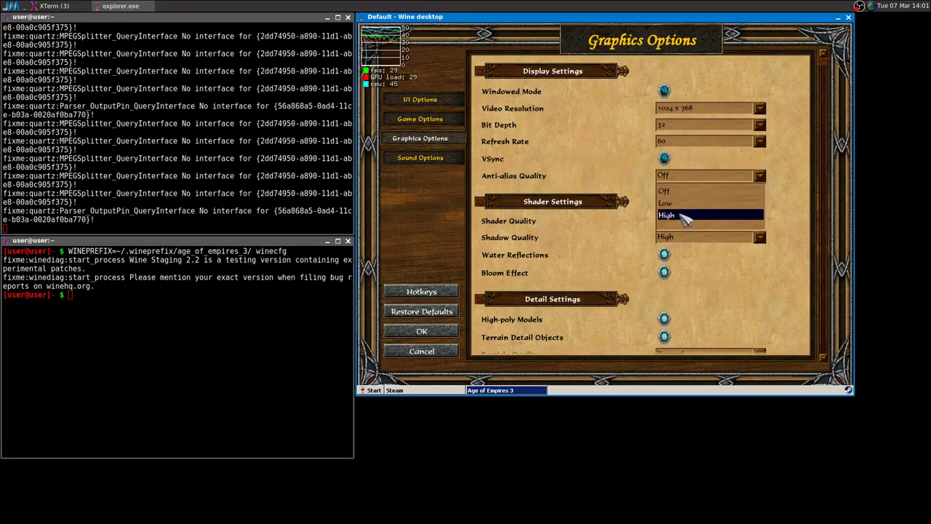
pyautogui.click(684, 216)
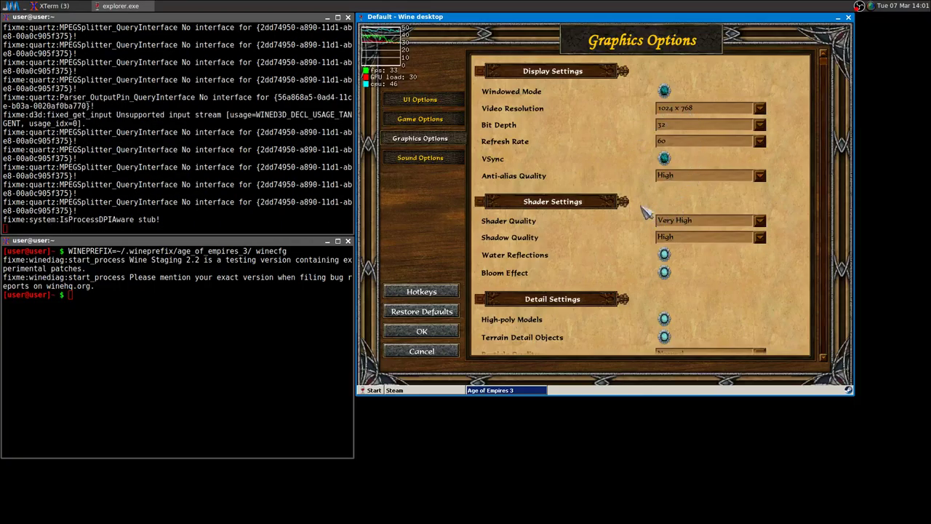
# - Choose Very High shader quality, check the particle quality choices, and accept the graphics options
pyautogui.scroll(-1, 639, 198)
pyautogui.scroll(1, 638, 201)
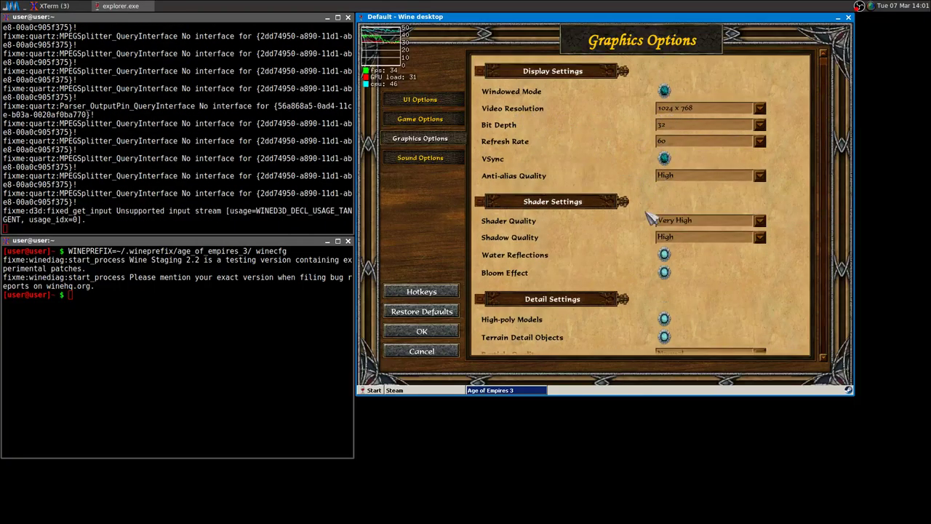
pyautogui.scroll(-3, 638, 212)
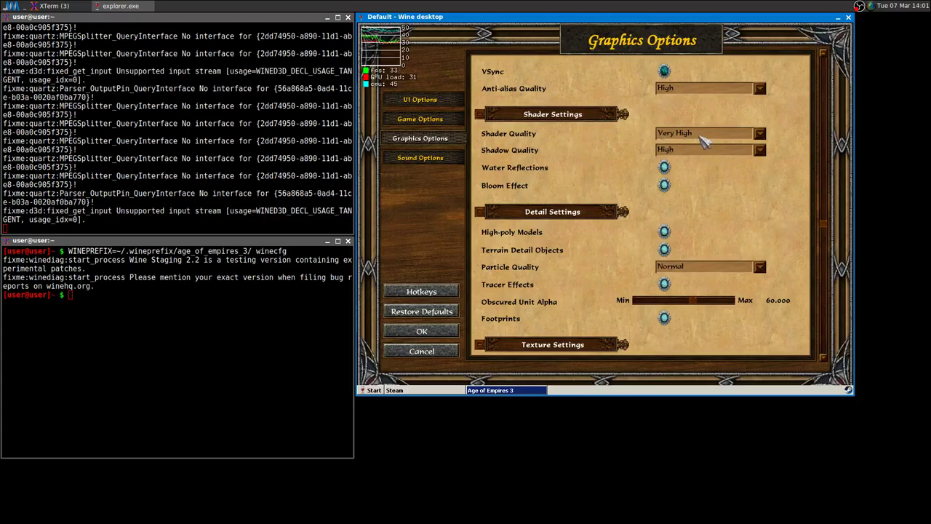
pyautogui.click(760, 133)
pyautogui.click(731, 186)
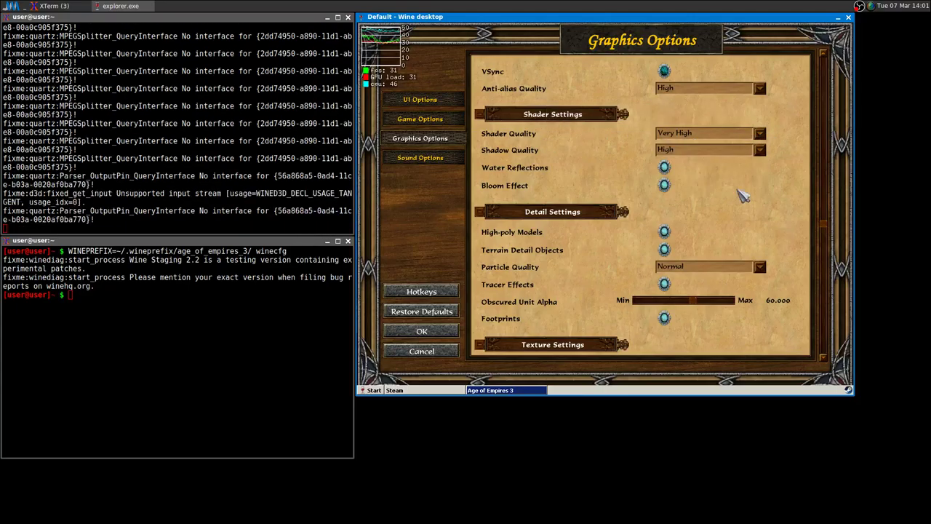
pyautogui.scroll(-2, 636, 200)
pyautogui.scroll(-1, 632, 198)
pyautogui.click(721, 207)
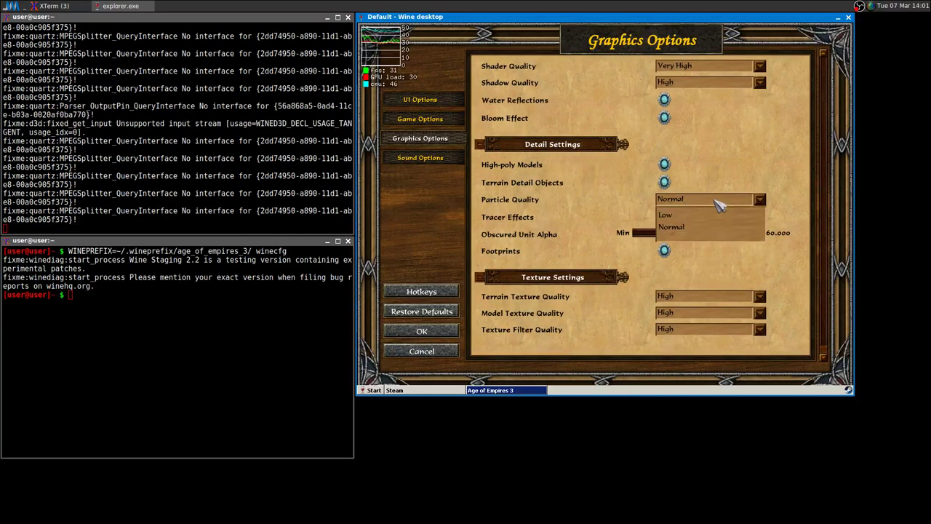
pyautogui.click(720, 207)
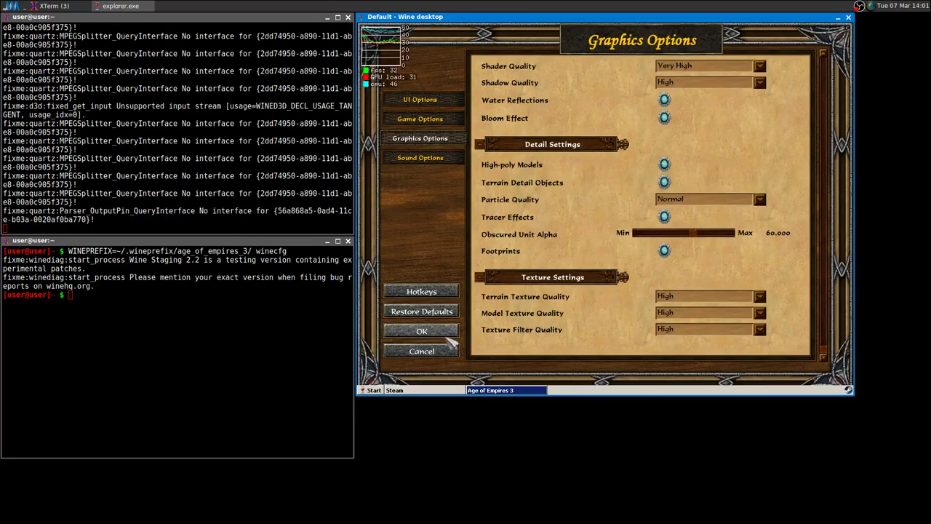
pyautogui.click(436, 332)
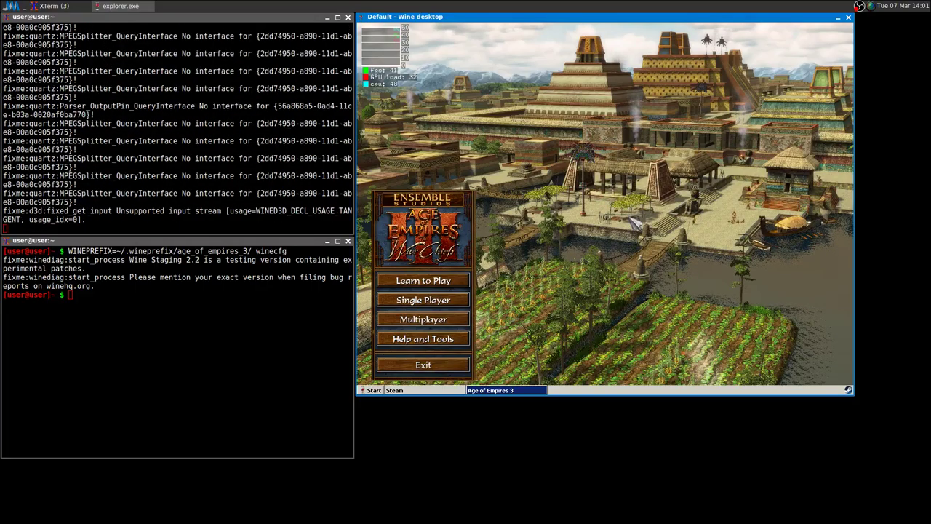
# - Exit The WarChiefs from its main menu and confirm quitting
pyautogui.click(437, 368)
pyautogui.click(571, 210)
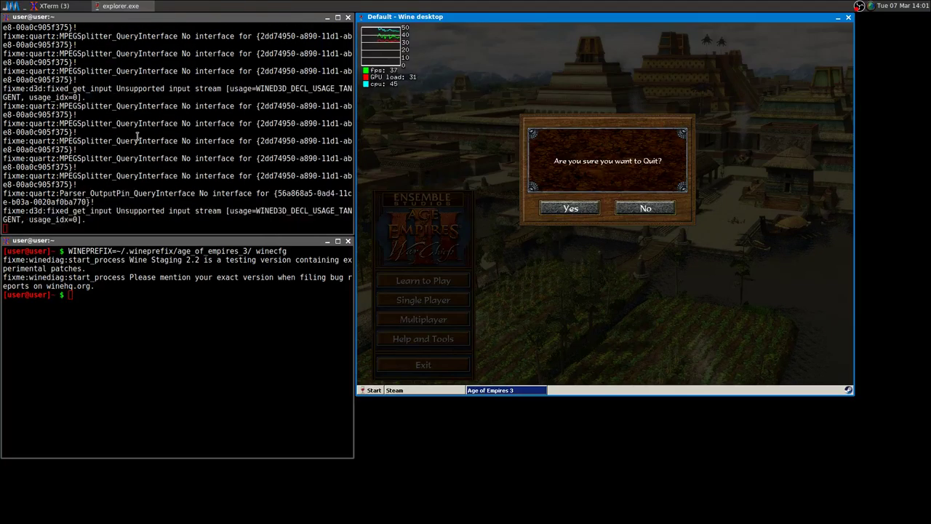
pyautogui.click(582, 213)
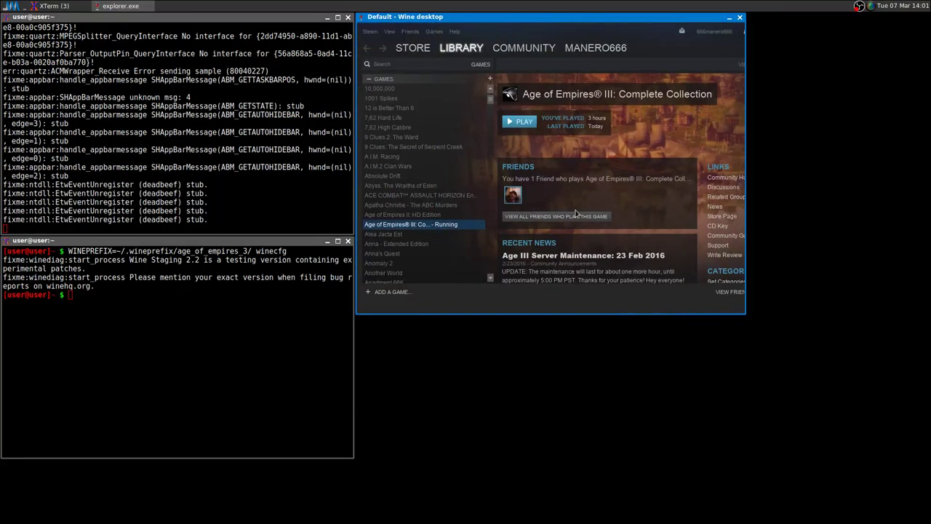
# - Run winetricks --force l3codecx quartz dsound in the terminal with WINEPREFIX=~/.wineprefix/age_of_empires_3/
pyautogui.click(114, 379)
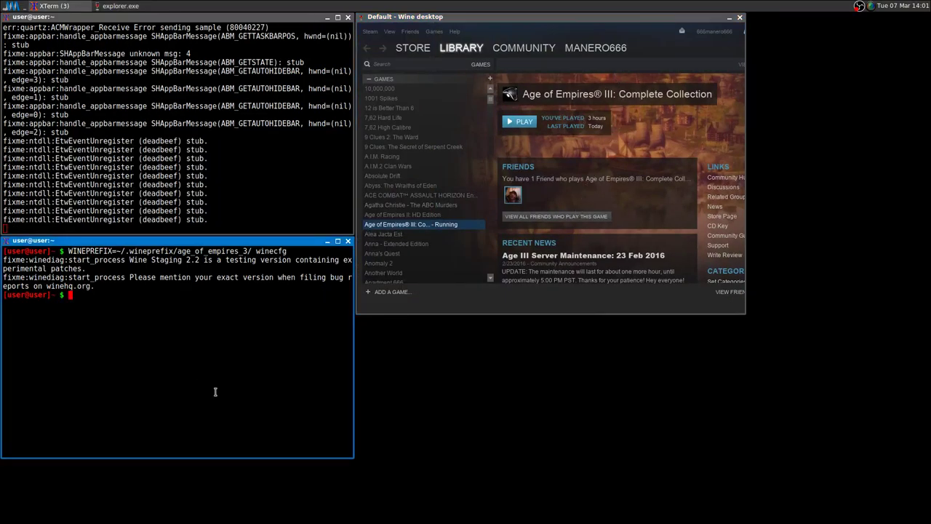
pyautogui.press('Up')
pyautogui.press('Up')
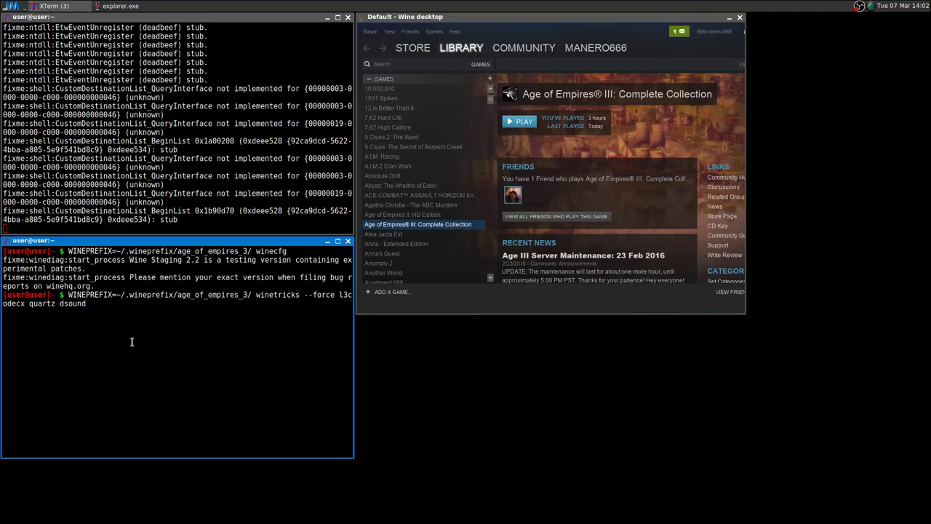
pyautogui.press('Return')
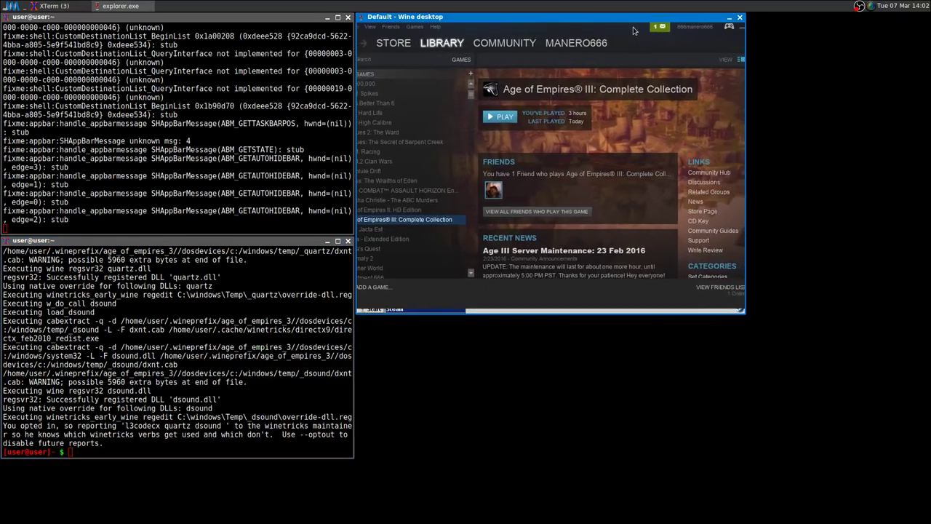
# - Relaunch The War Chiefs from Steam's launch choices for Age of Empires III: Complete Collection
pyautogui.rightClick(740, 309)
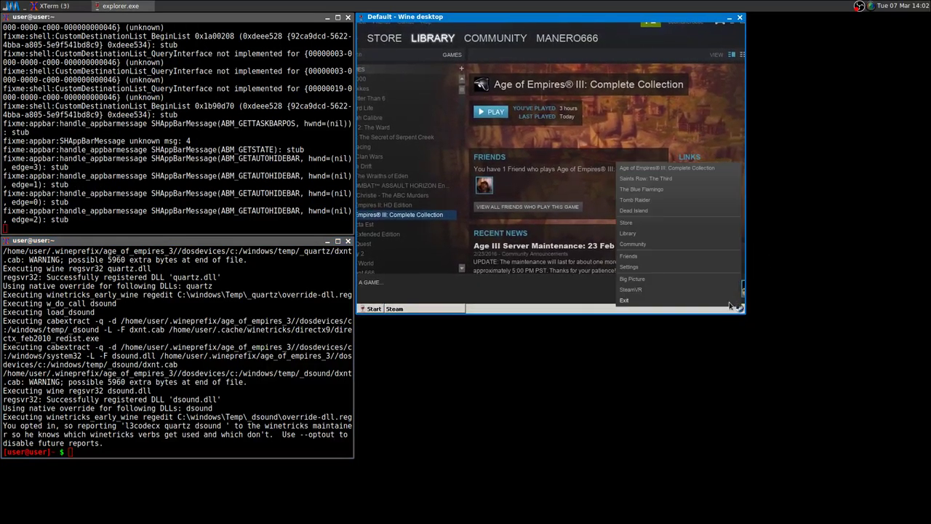
pyautogui.click(656, 178)
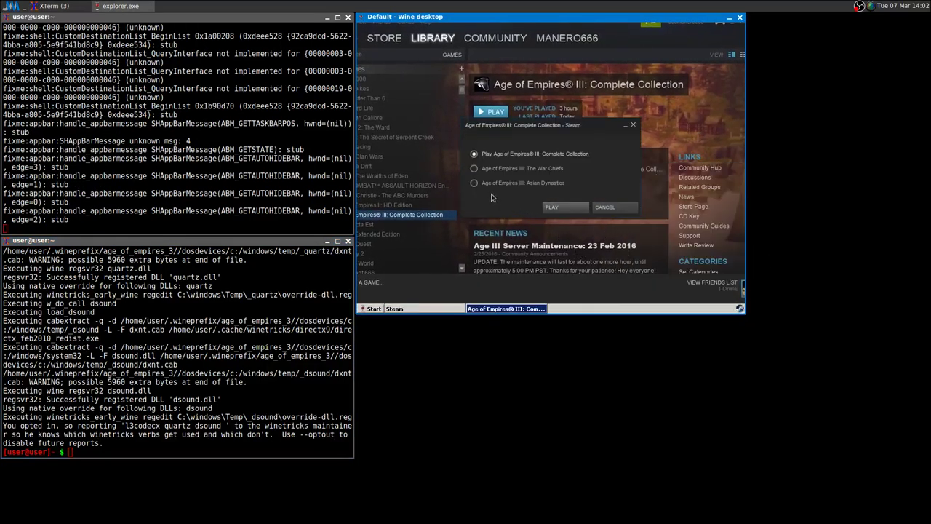
pyautogui.click(551, 207)
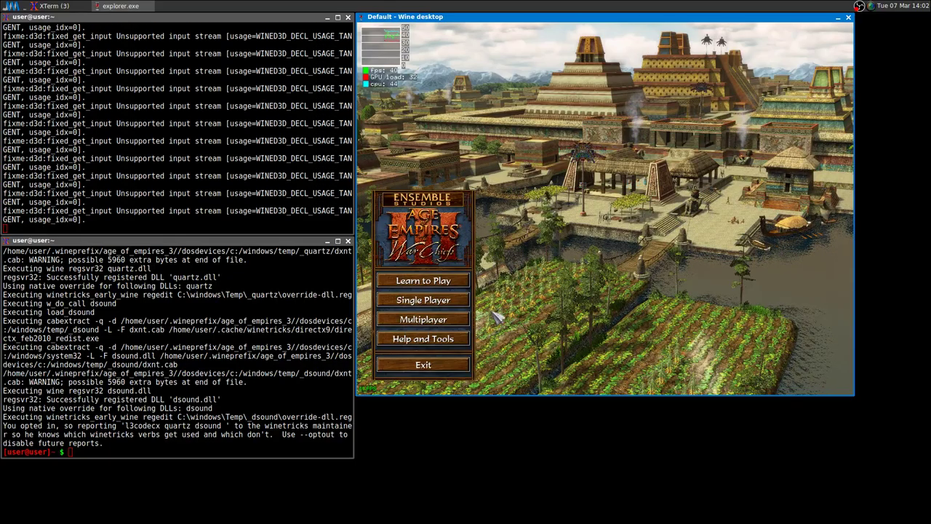
# - Start a single-player skirmish match from the main menu
pyautogui.moveTo(439, 305)
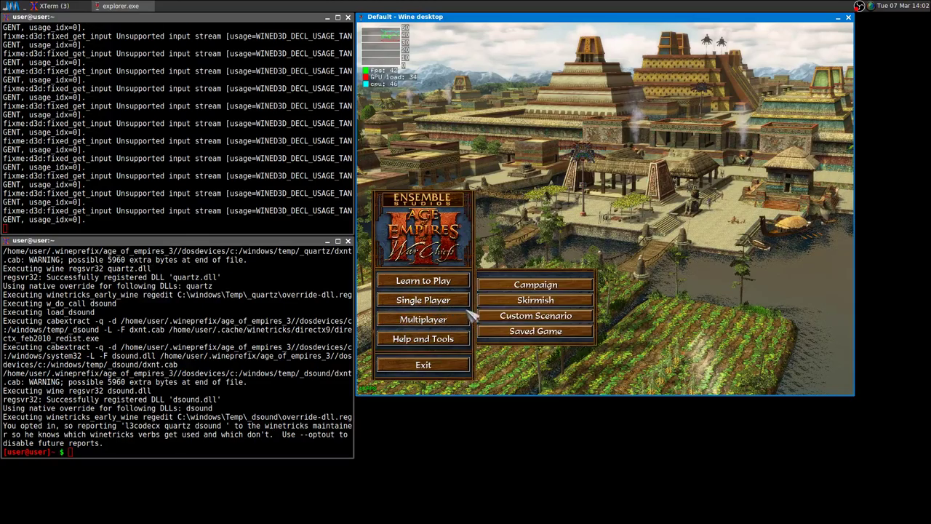
pyautogui.click(513, 301)
pyautogui.click(602, 209)
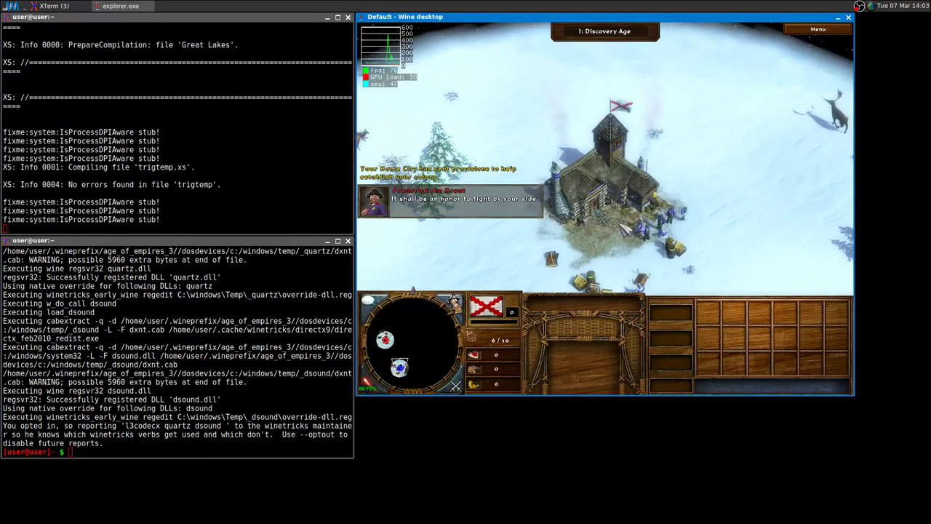
# - Look around the town center and its surroundings on the skirmish map, viewing the settlers up close
pyautogui.press('Down')
pyautogui.press('Right')
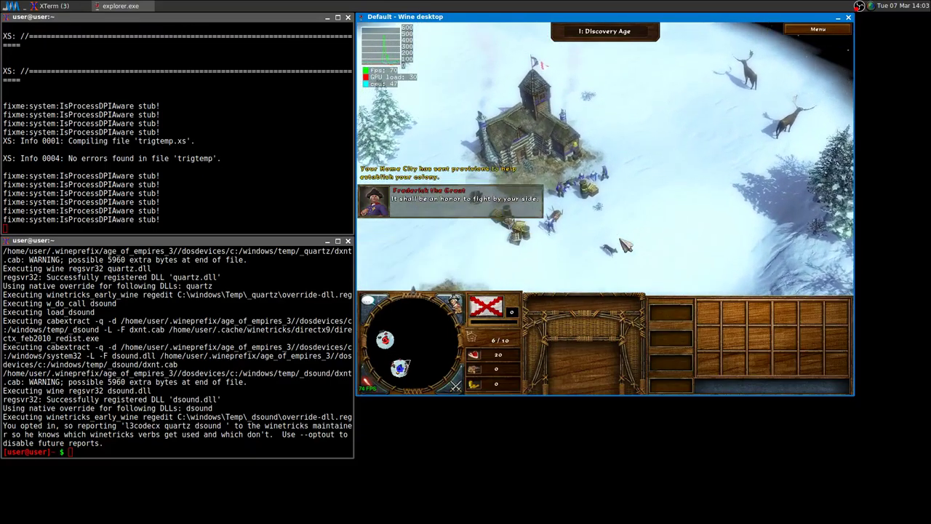
pyautogui.press('Left')
pyautogui.press('Down')
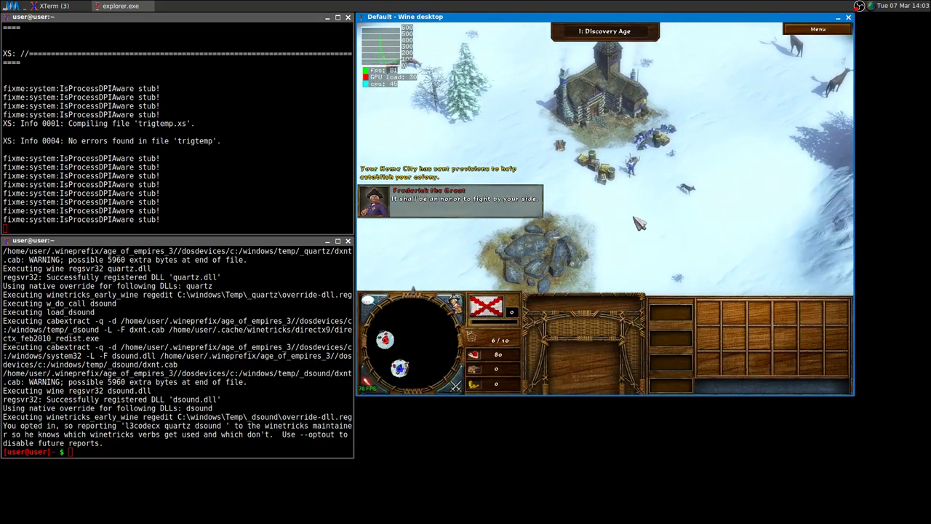
pyautogui.press('Up')
pyautogui.press('Right')
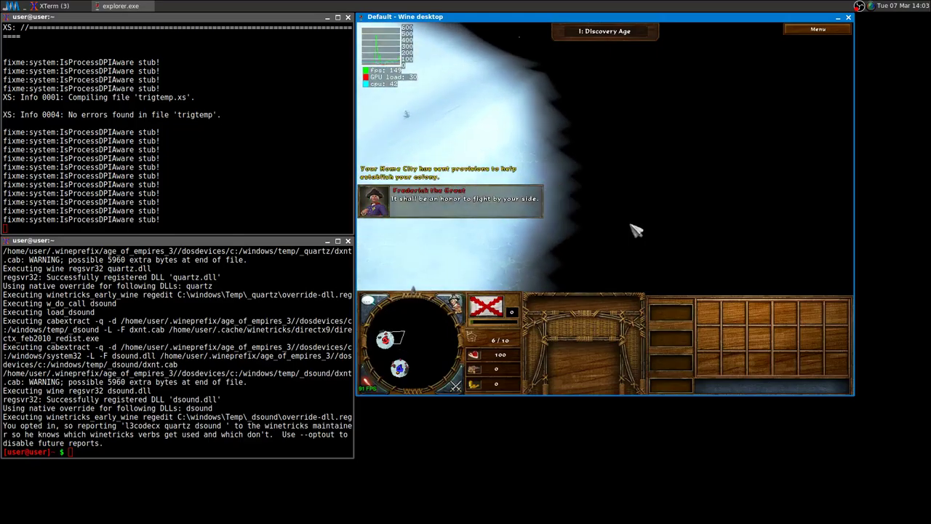
pyautogui.press('Down')
pyautogui.press('Right')
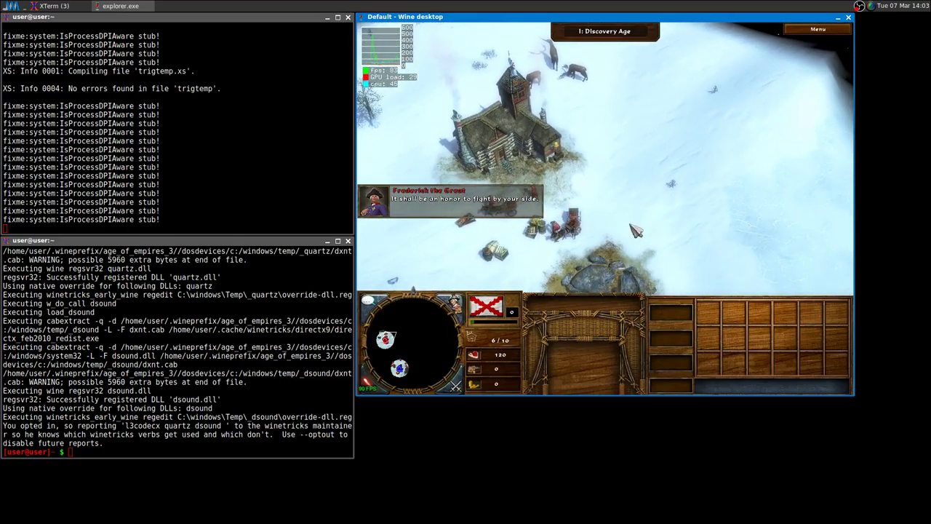
pyautogui.scroll(3, 635, 231)
pyautogui.press('Left')
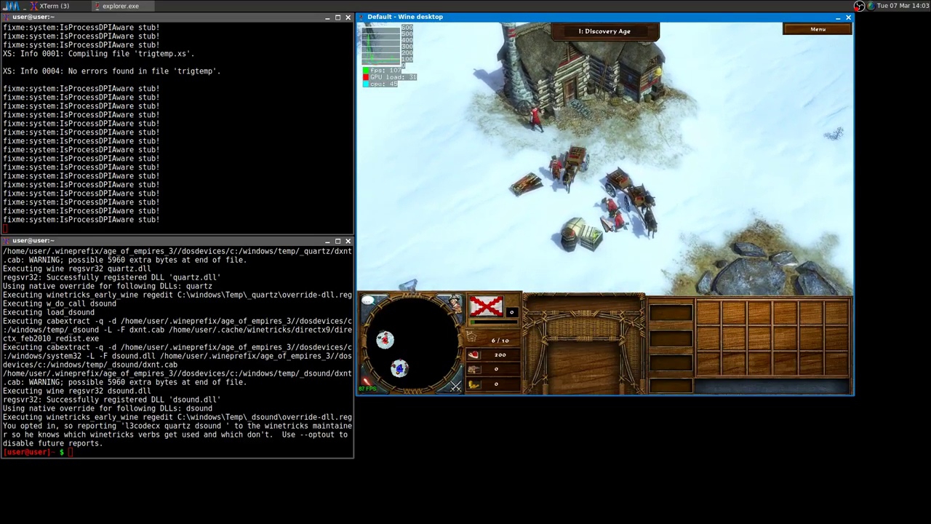
# - Look around the skirmish map, viewing the starting settlement, the unexplored area and the opposing settlement
pyautogui.press('Down')
pyautogui.press('Right')
pyautogui.press('Up')
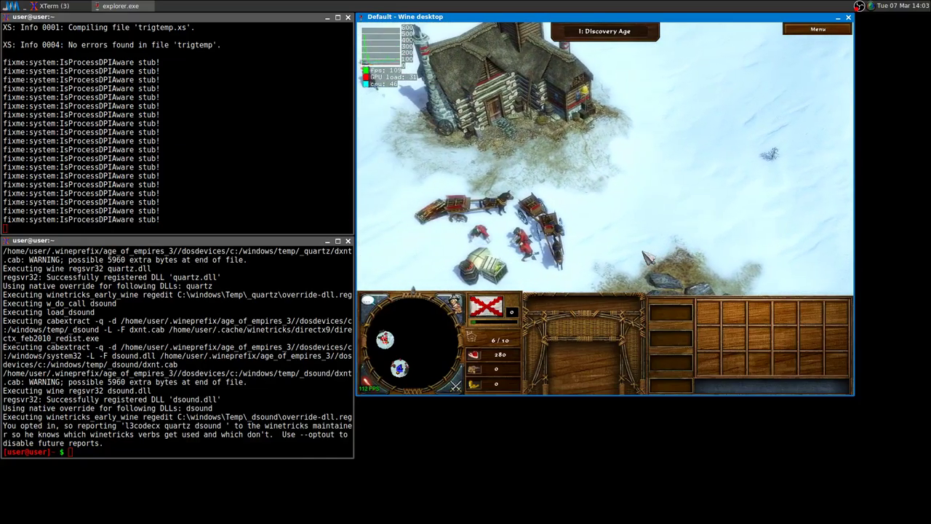
pyautogui.scroll(-5, 633, 247)
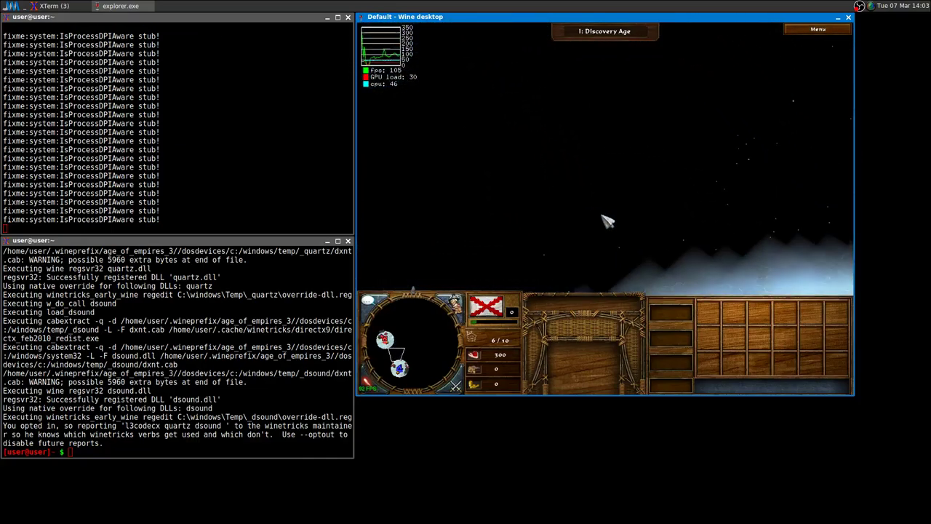
pyautogui.scroll(5, 607, 222)
pyautogui.press('Down')
pyautogui.press('Right')
pyautogui.press('Up')
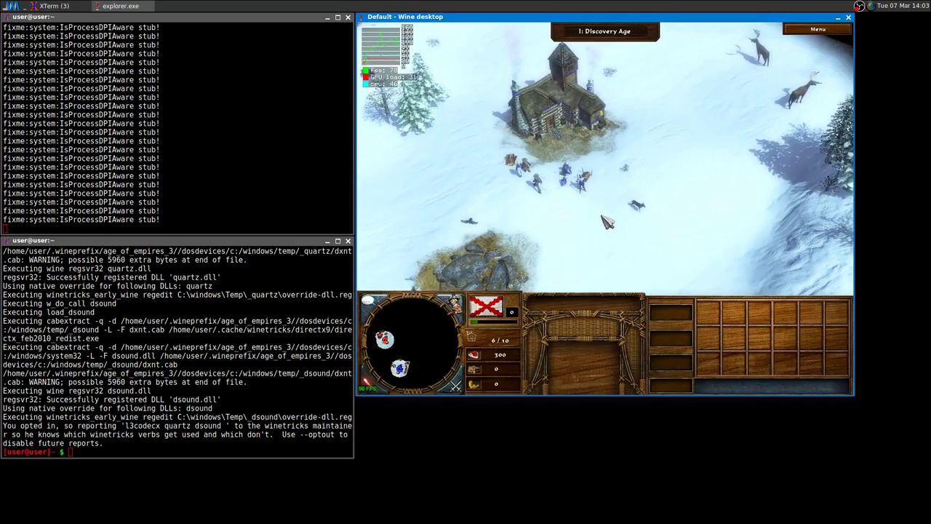
# - Resign from the skirmish match and return from the home city screen to the main menu
pyautogui.click(817, 29)
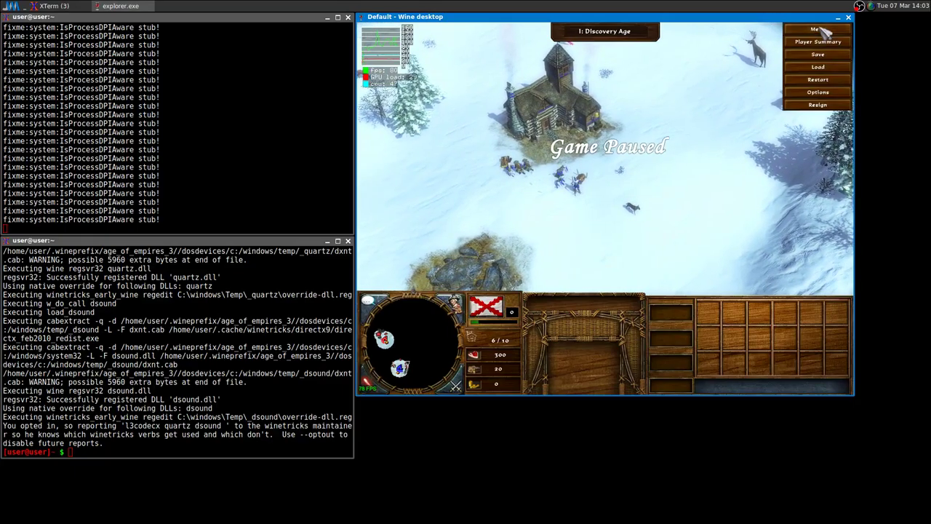
pyautogui.click(831, 106)
pyautogui.click(575, 210)
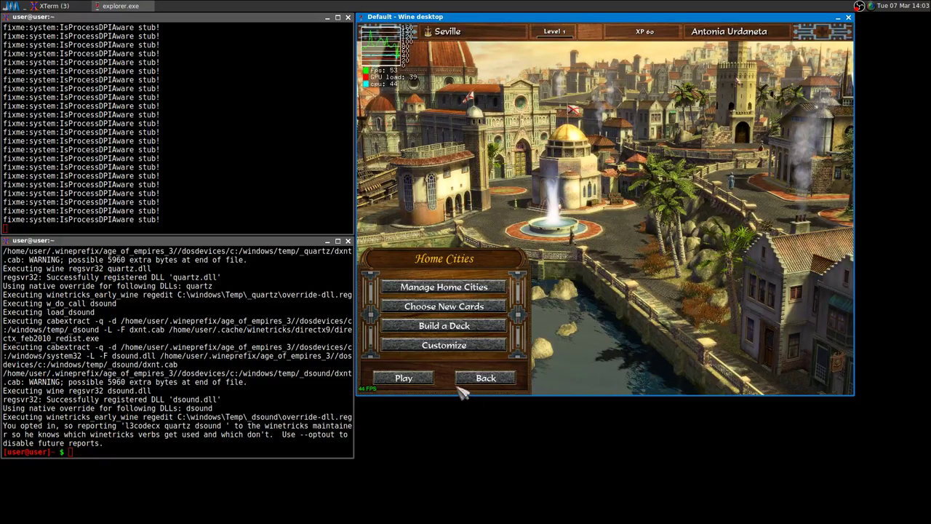
pyautogui.click(481, 376)
# - Set the game's video resolution to 1920 x 1080 in the graphics options and apply it
pyautogui.click(423, 338)
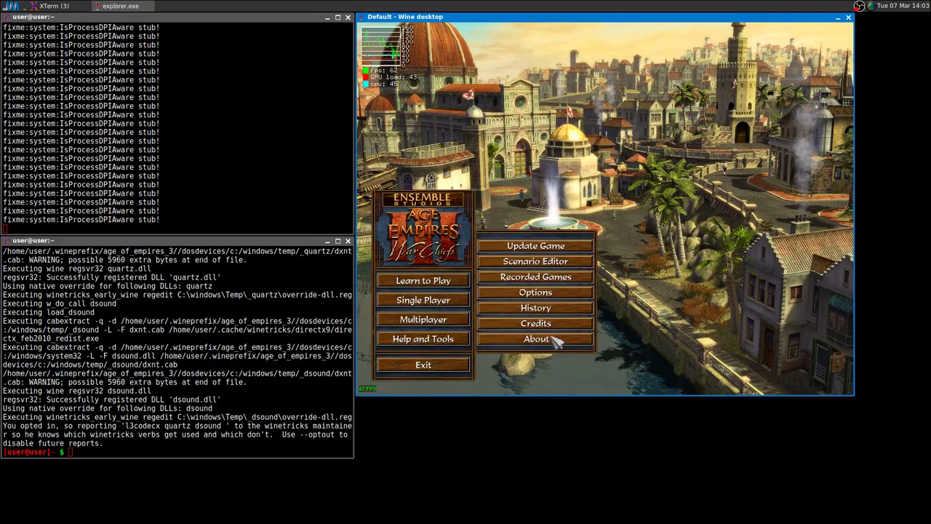
pyautogui.click(549, 294)
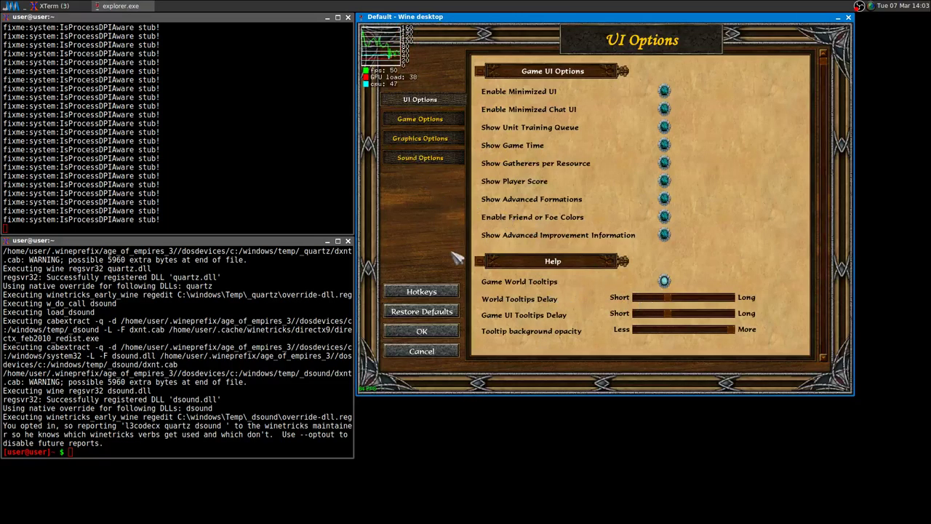
pyautogui.click(422, 138)
pyautogui.click(709, 109)
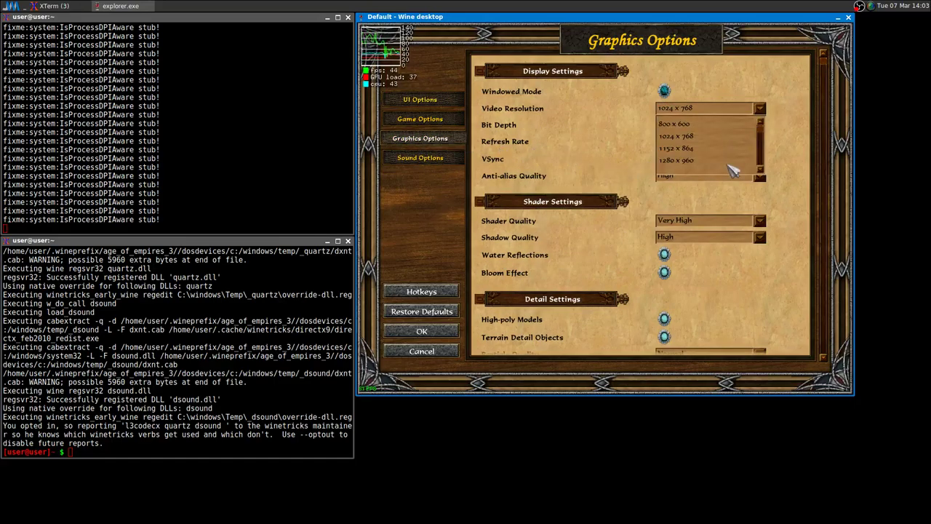
pyautogui.scroll(-1, 732, 170)
pyautogui.click(709, 161)
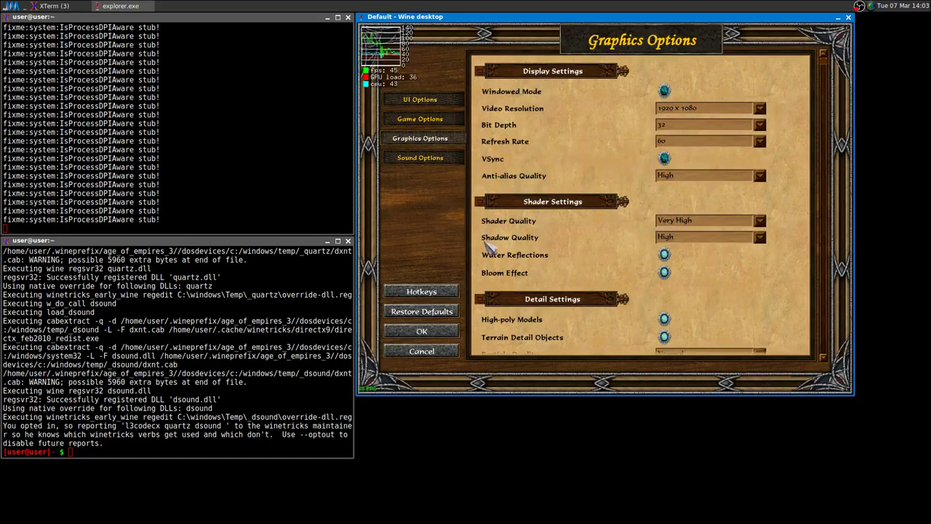
pyautogui.click(429, 331)
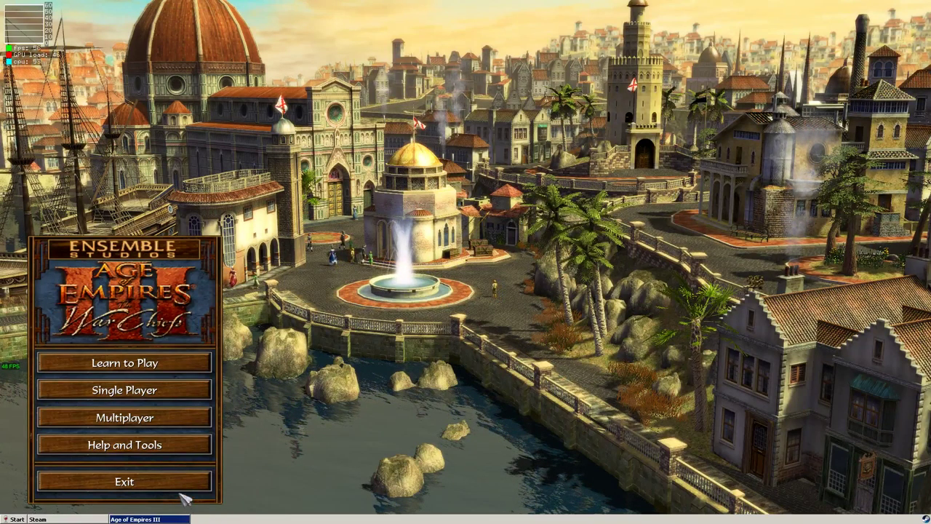
# - Quit The War Chiefs and exit Steam
pyautogui.click(182, 489)
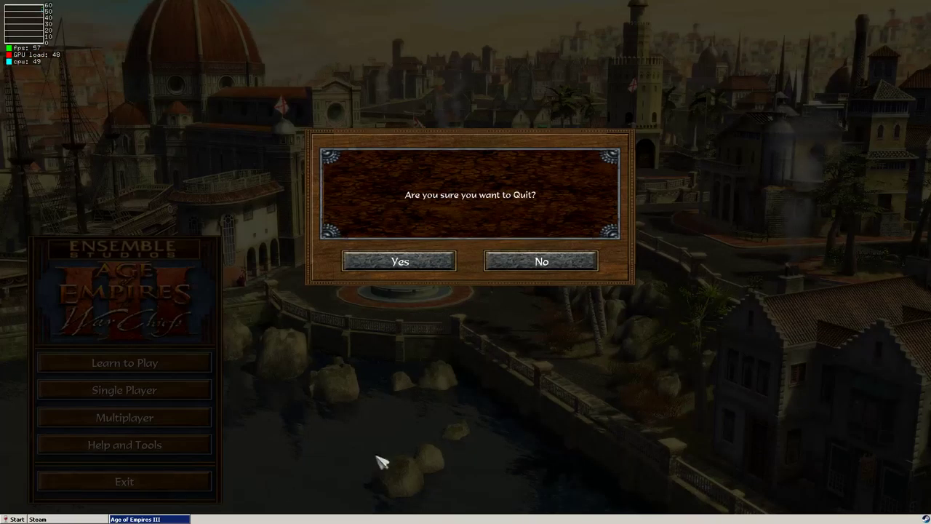
pyautogui.click(400, 269)
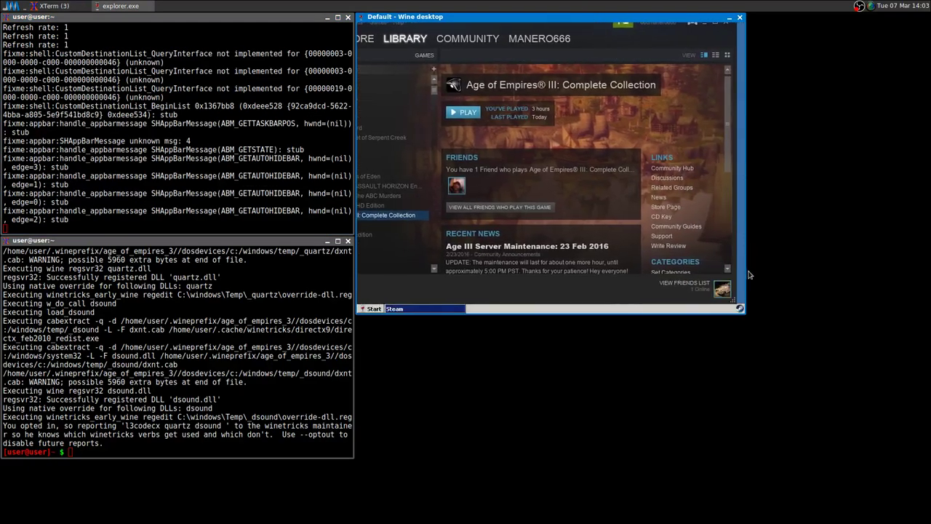
pyautogui.rightClick(740, 310)
pyautogui.click(720, 302)
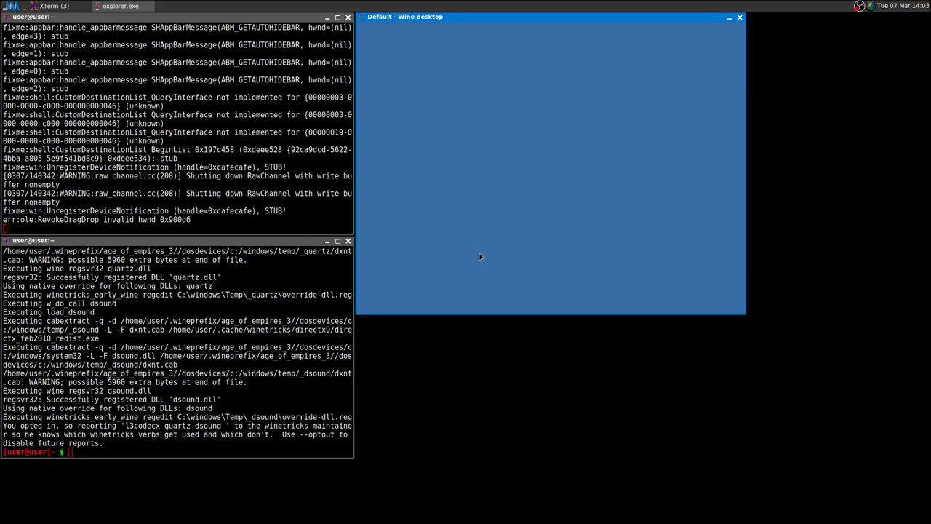
# - Terminate the Wine process still running in the upper terminal
pyautogui.click(237, 188)
pyautogui.hotkey('ctrl', 'c')
pyautogui.hotkey('ctrl', 'c')
pyautogui.hotkey('ctrl', 'c')
pyautogui.hotkey('ctrl', 'c')
pyautogui.hotkey('ctrl', 'c')
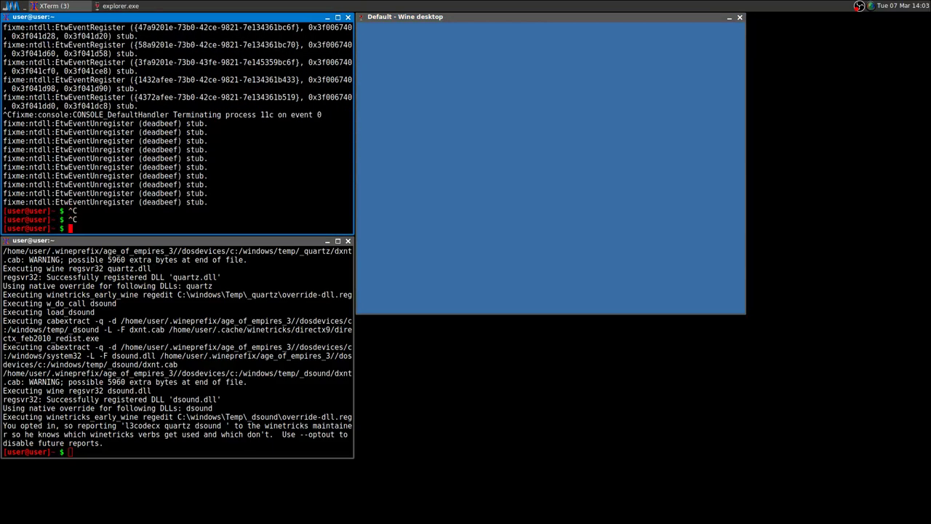
# - Run winecfg with WINEPREFIX=~/.wineprefix/age_of_empires_3/ in the lower terminal and disable virtual desktop emulation
pyautogui.click(229, 339)
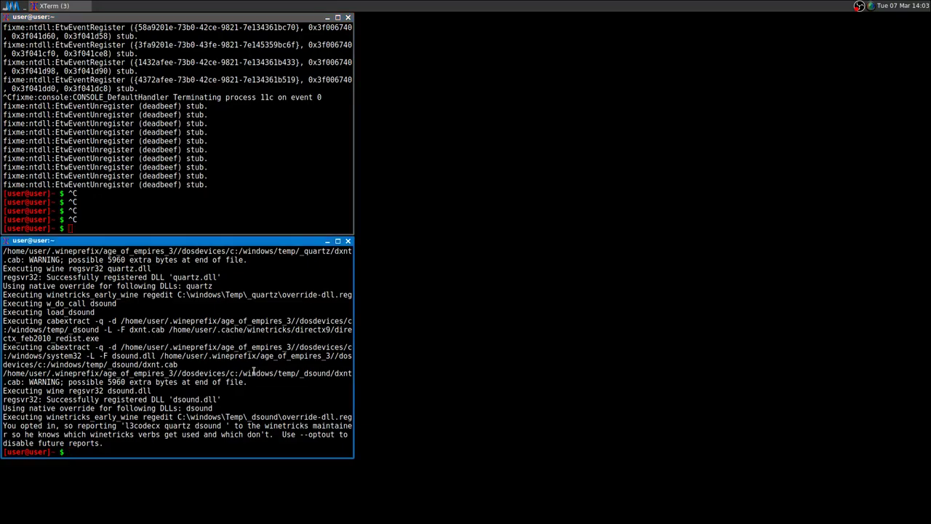
pyautogui.press('Up')
pyautogui.press('Up')
pyautogui.press('Return')
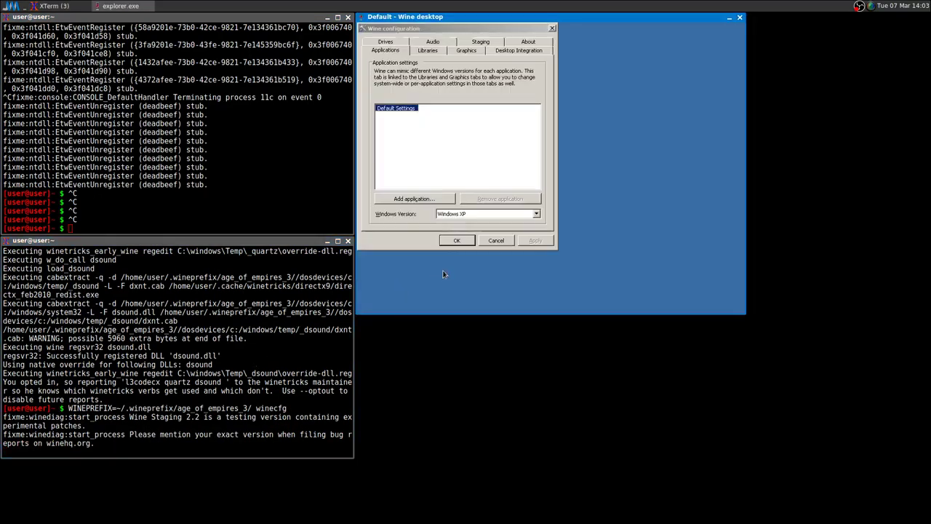
pyautogui.click(467, 51)
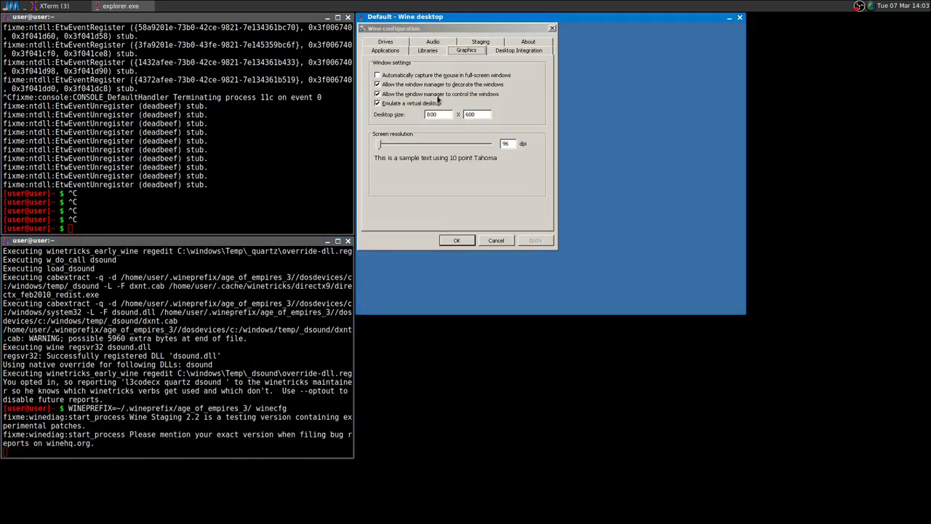
pyautogui.click(376, 104)
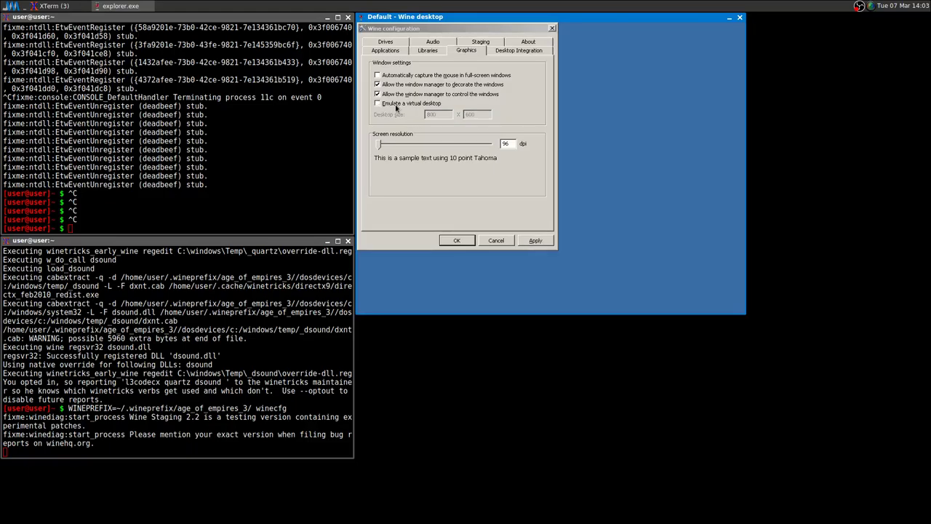
pyautogui.click(479, 42)
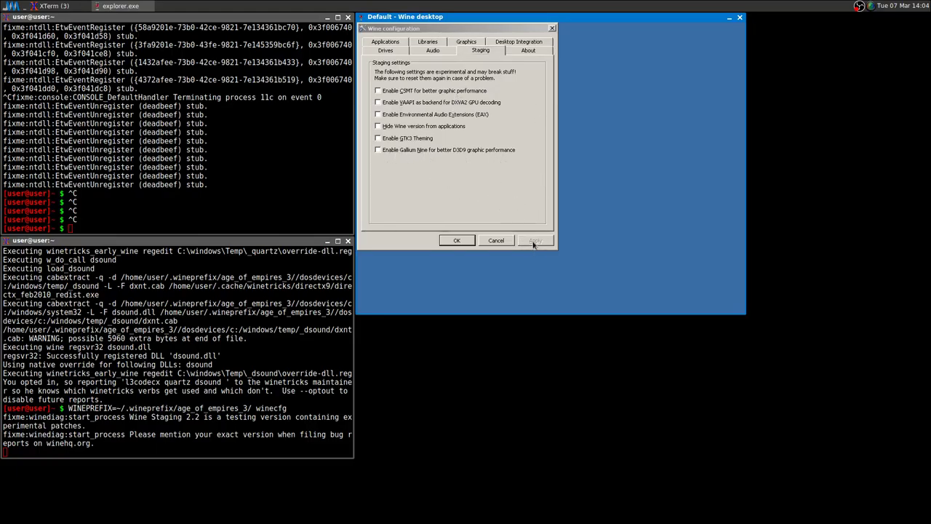
pyautogui.click(456, 240)
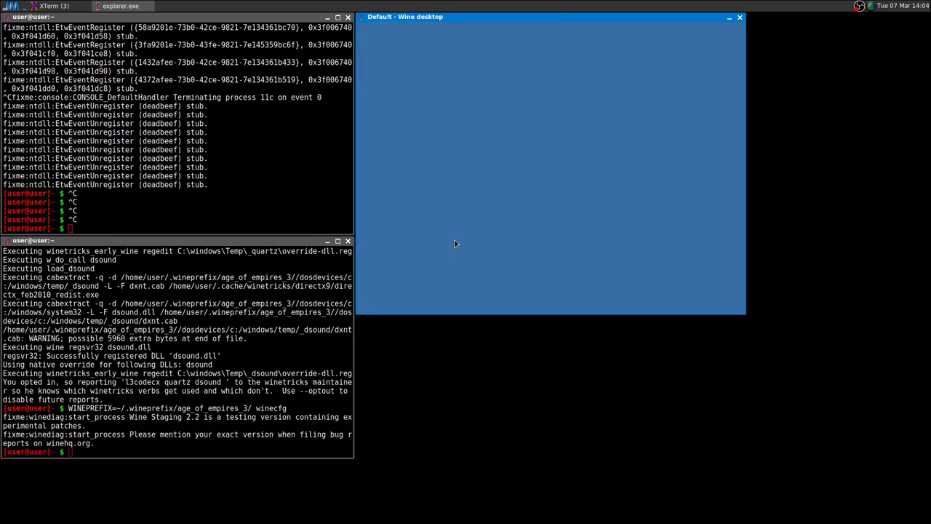
# - Restart Steam by rerunning the previous launch command in the upper terminal
pyautogui.click(244, 188)
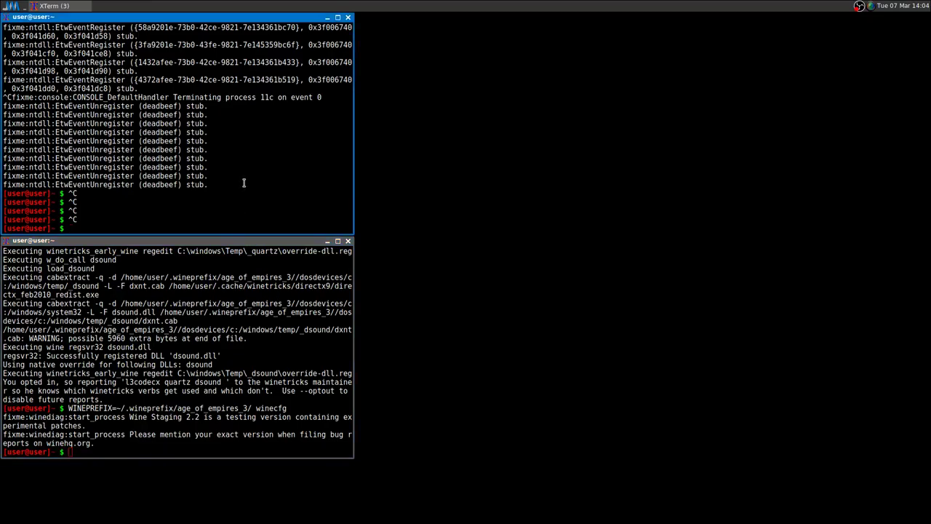
pyautogui.press('Up')
pyautogui.press('Return')
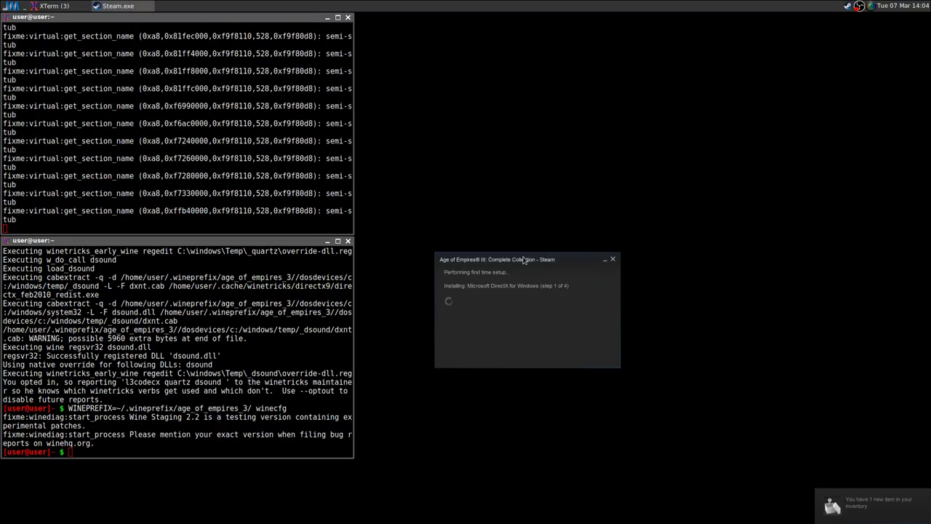
# - Launch Age of Empires III: Asian Dynasties from Steam and accept its license agreement
pyautogui.click(483, 305)
pyautogui.rightClick(848, 9)
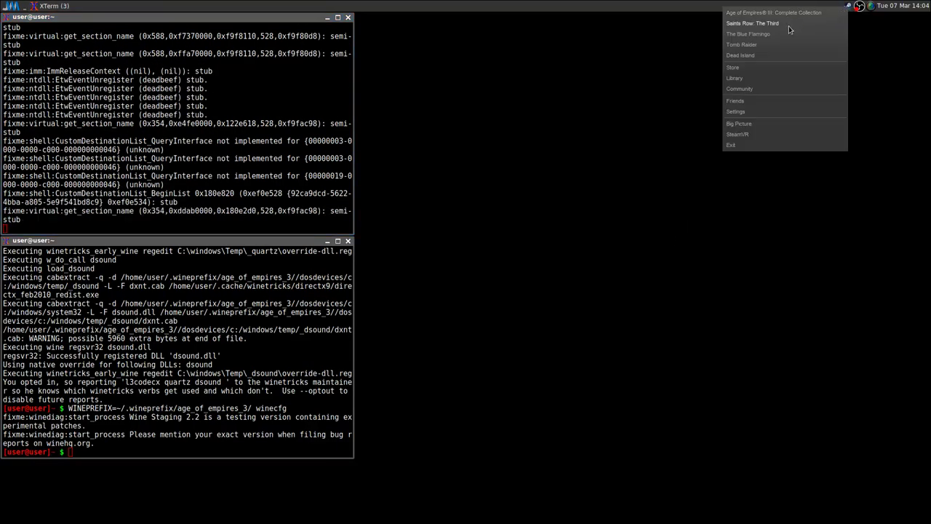
pyautogui.click(750, 15)
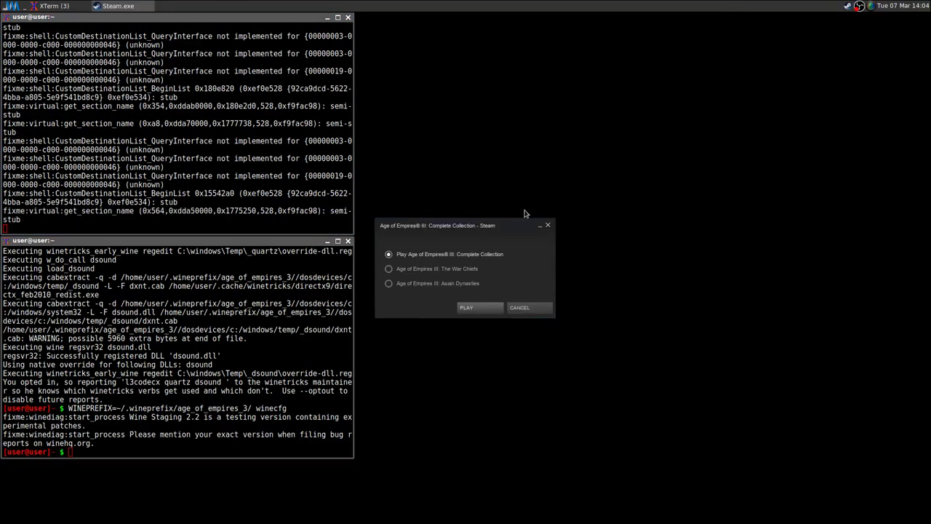
pyautogui.click(388, 283)
pyautogui.click(494, 310)
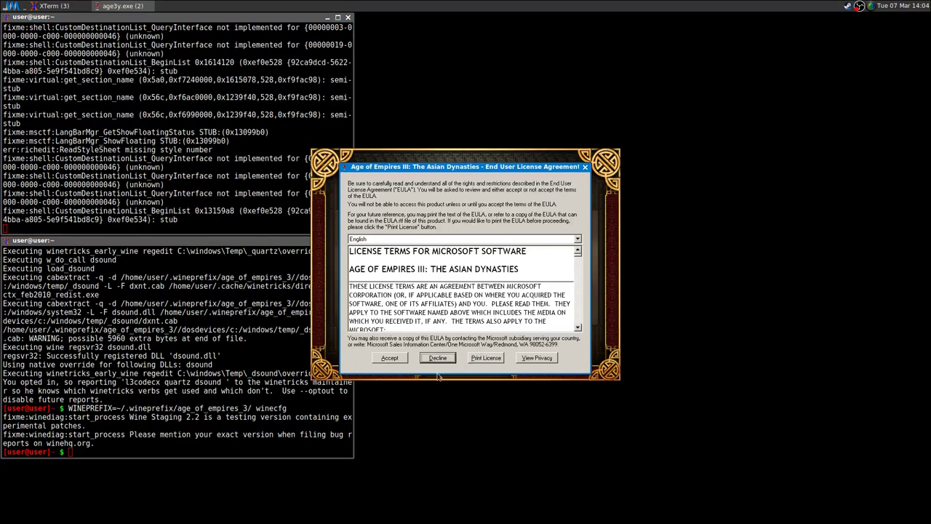
pyautogui.click(389, 357)
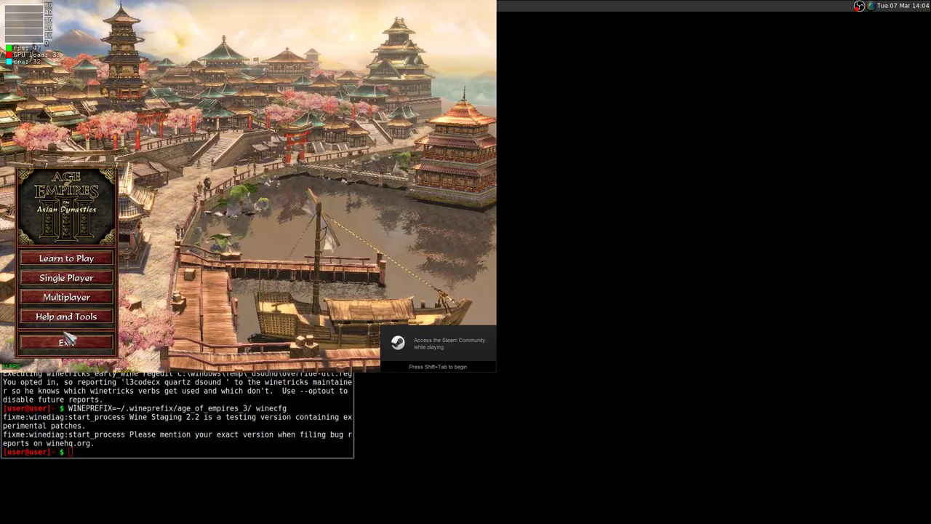
# - Set the video resolution of The Asian Dynasties to 1920 x 1080 in the graphics options
pyautogui.moveTo(70, 320)
pyautogui.click(179, 270)
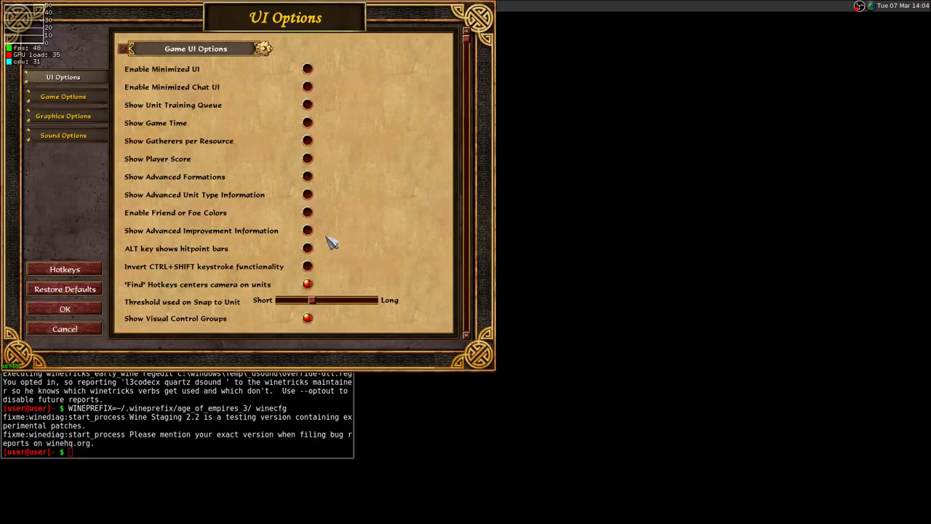
pyautogui.click(64, 99)
pyautogui.click(78, 118)
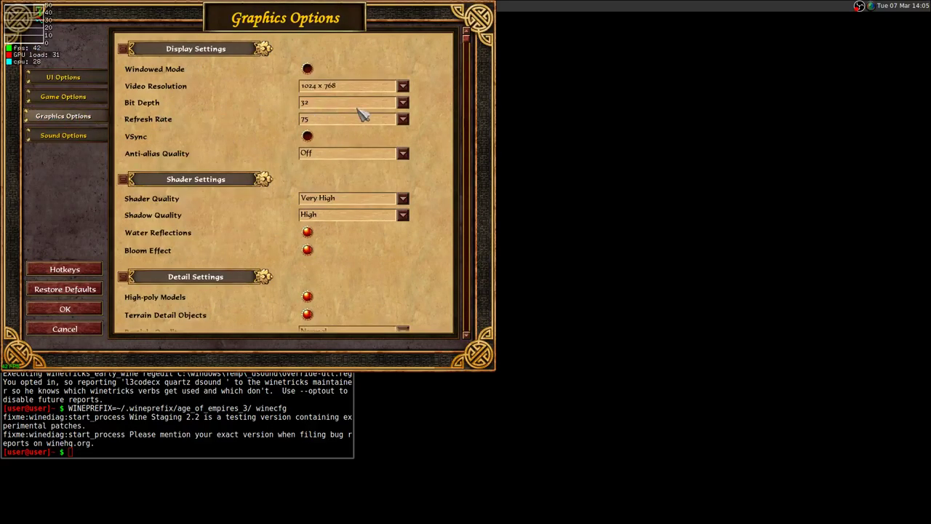
pyautogui.click(403, 86)
pyautogui.scroll(-3, 356, 137)
pyautogui.click(354, 138)
# - Set the anti-alias quality to High and apply the graphics options
pyautogui.scroll(-1, 336, 116)
pyautogui.click(352, 115)
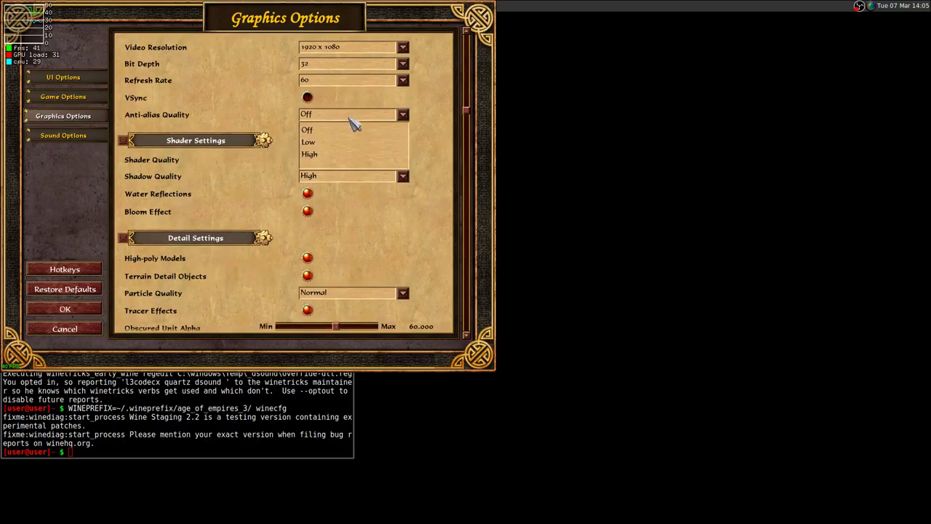
pyautogui.click(353, 156)
pyautogui.scroll(-1, 284, 185)
pyautogui.scroll(-1, 284, 183)
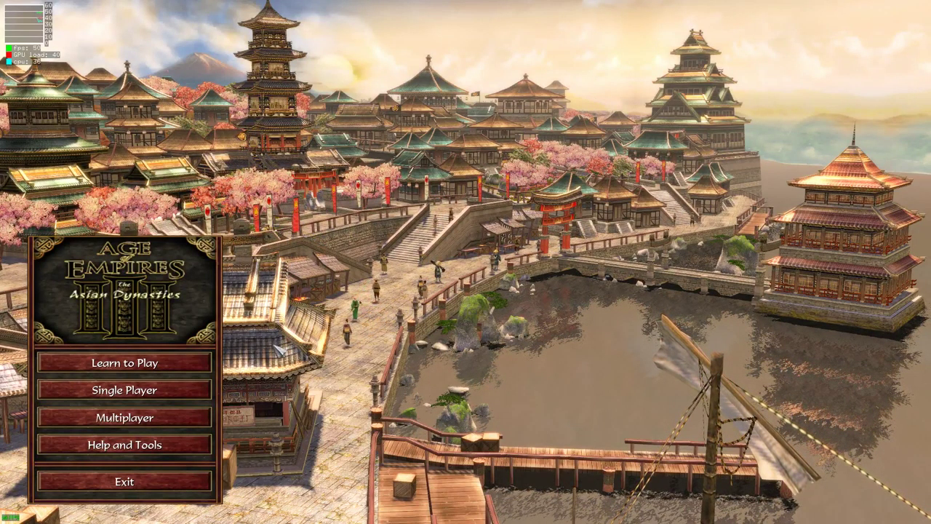
# - Start a single-player skirmish on Amazonia, accepting the default nickname and creating the Chinese home city Beijing with game type Supremacy
pyautogui.click(149, 390)
pyautogui.click(293, 394)
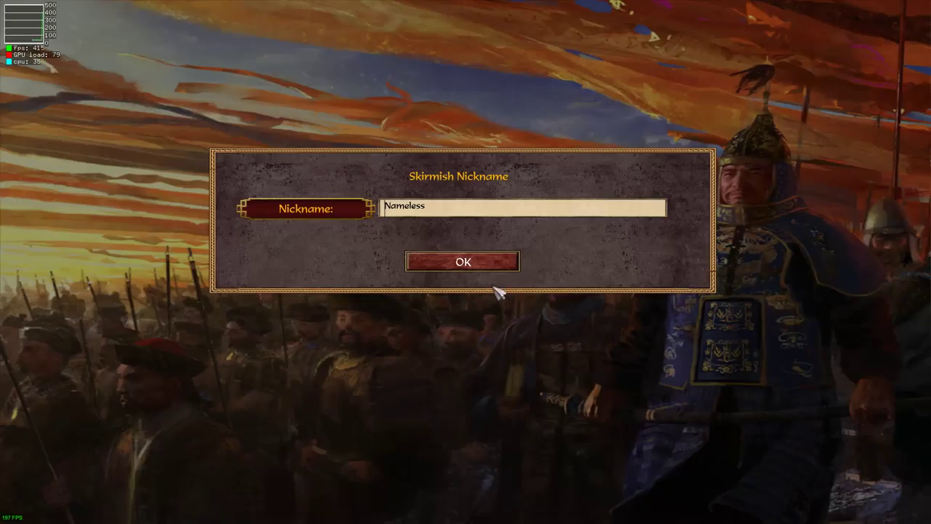
pyautogui.click(466, 261)
pyautogui.click(419, 354)
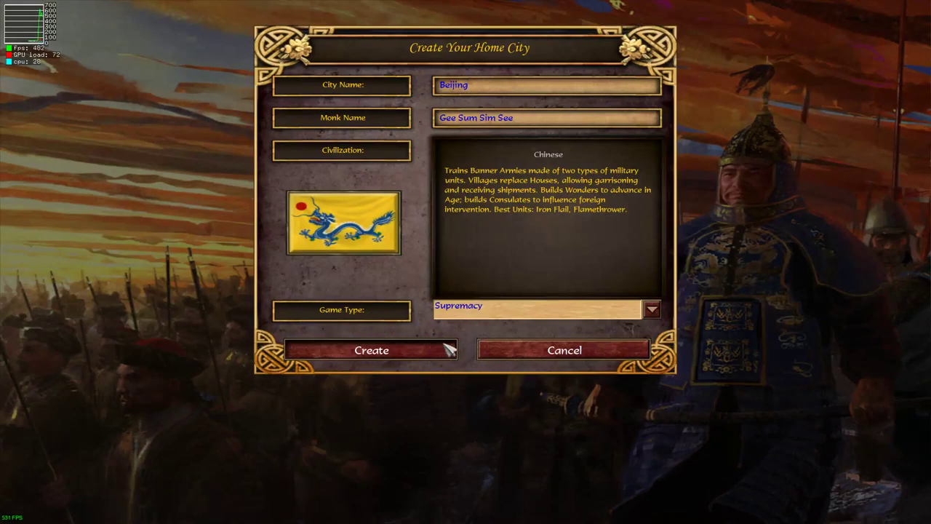
pyautogui.click(88, 500)
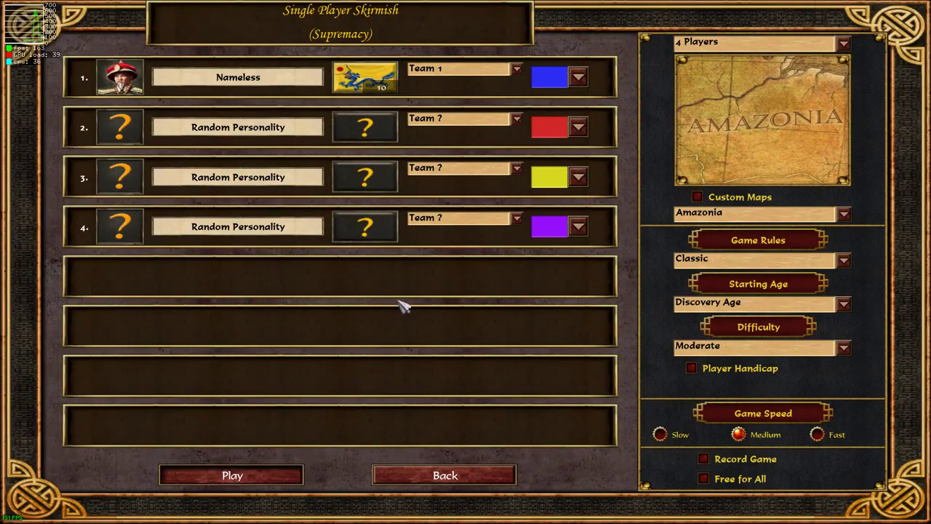
pyautogui.press('Return')
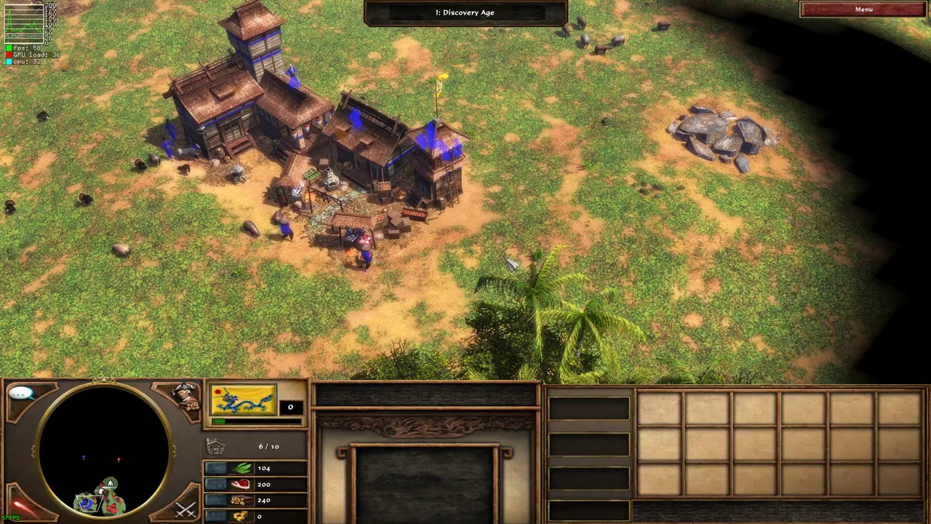
# - Resign from the current skirmish, quit the match and return to the game's main menu
pyautogui.click(821, 13)
pyautogui.click(843, 117)
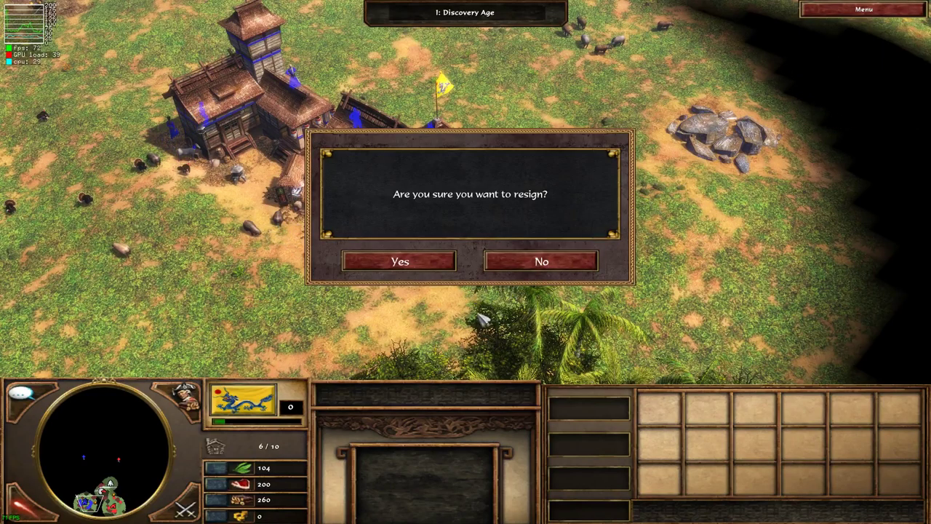
pyautogui.click(421, 264)
pyautogui.click(843, 11)
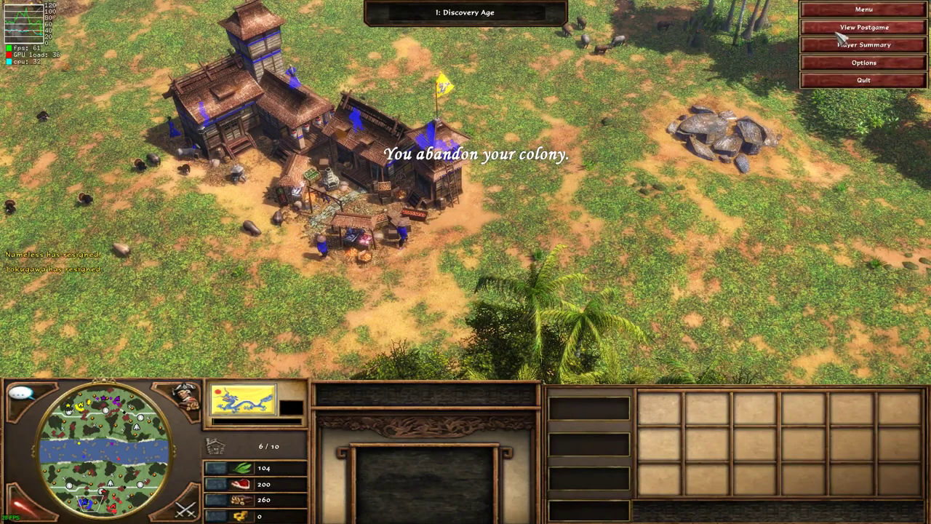
pyautogui.click(846, 87)
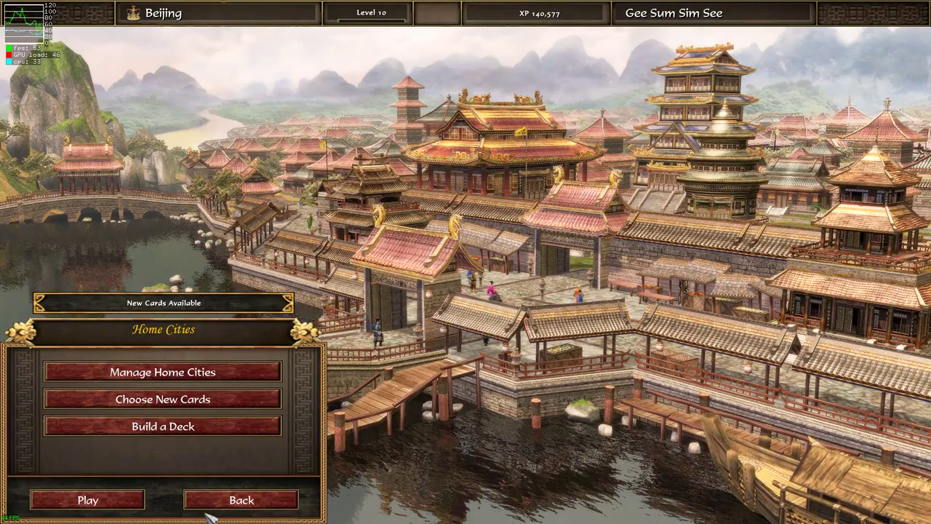
pyautogui.click(233, 499)
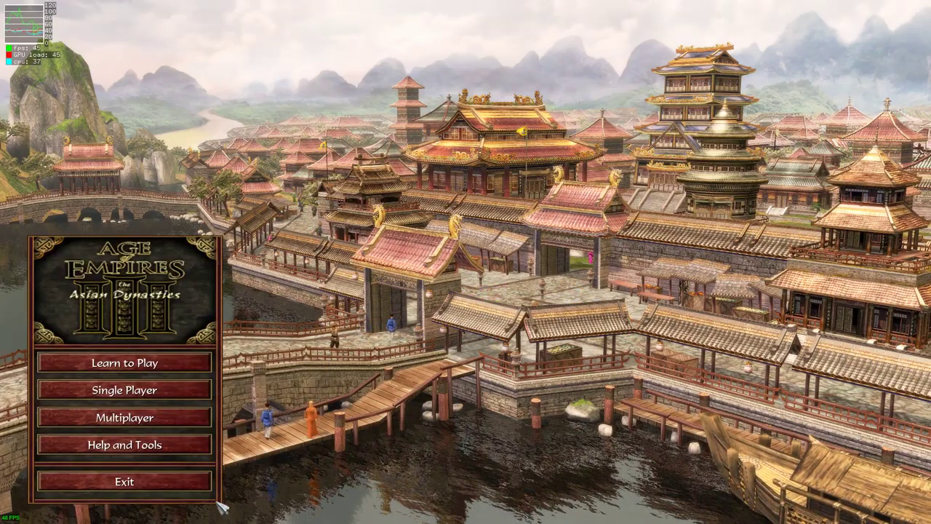
# - Open the ESO multiplayer login, accepting its license agreement, view the new account form, and cancel back to the main menu
pyautogui.click(156, 420)
pyautogui.click(348, 398)
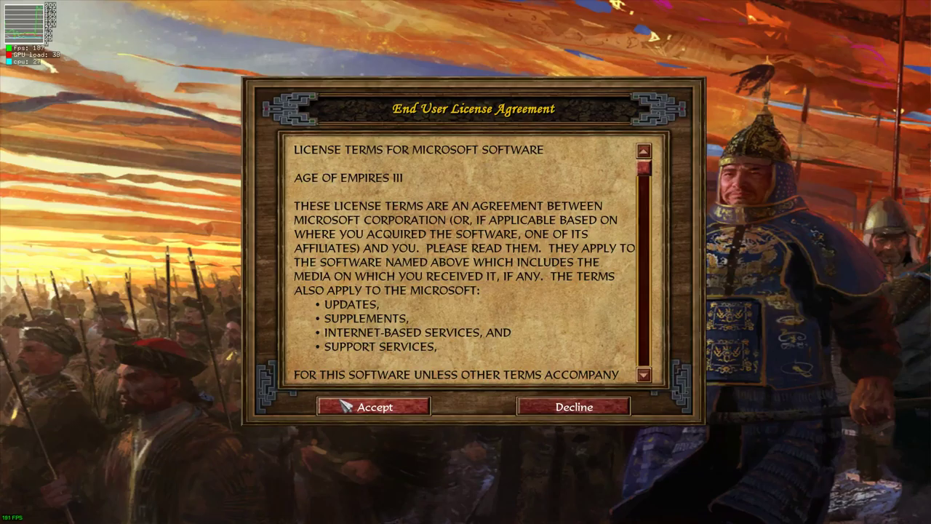
pyautogui.click(342, 401)
pyautogui.click(460, 274)
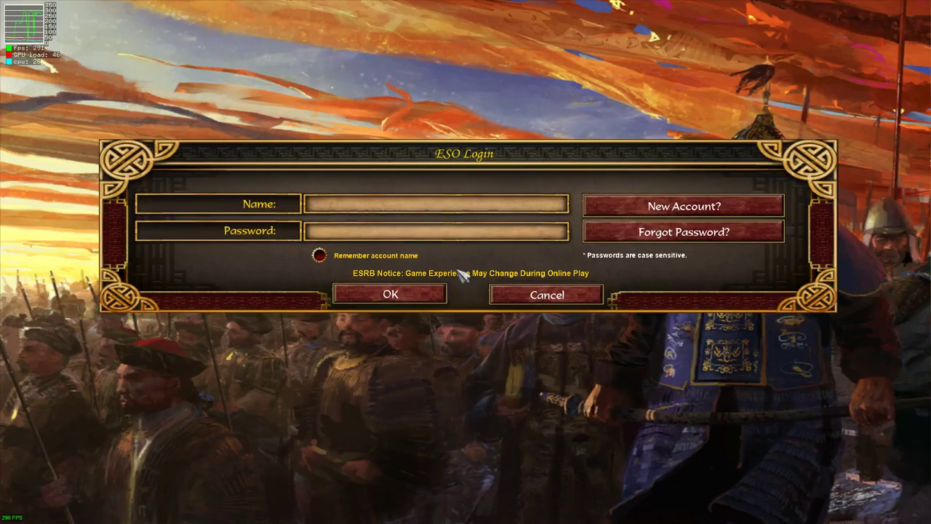
pyautogui.click(620, 210)
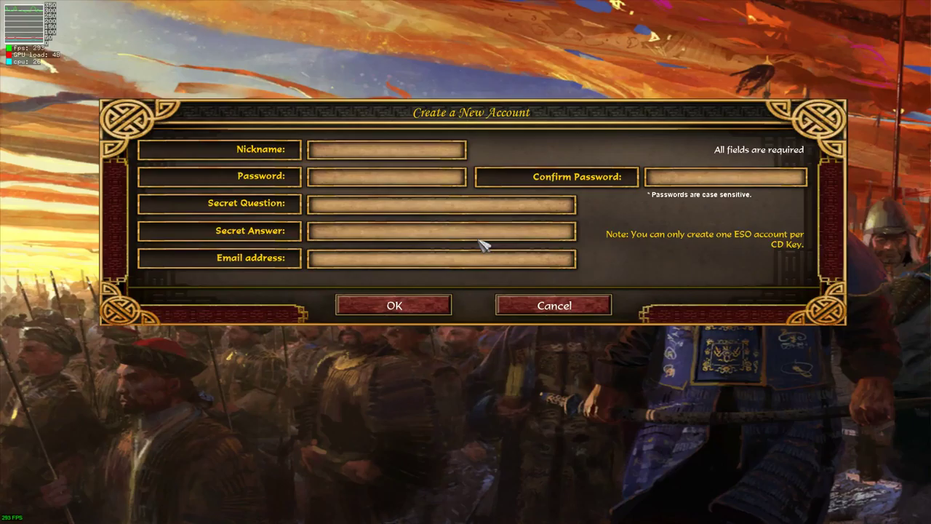
pyautogui.click(519, 302)
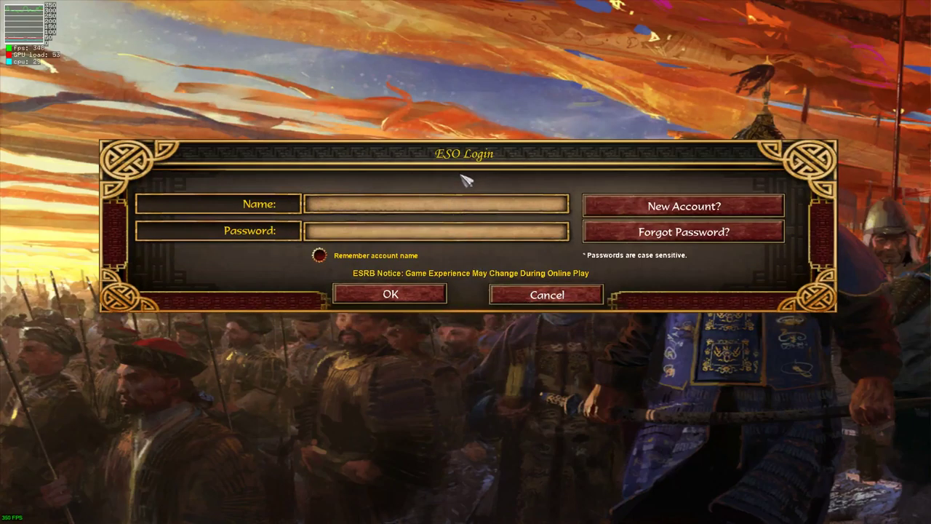
pyautogui.click(522, 294)
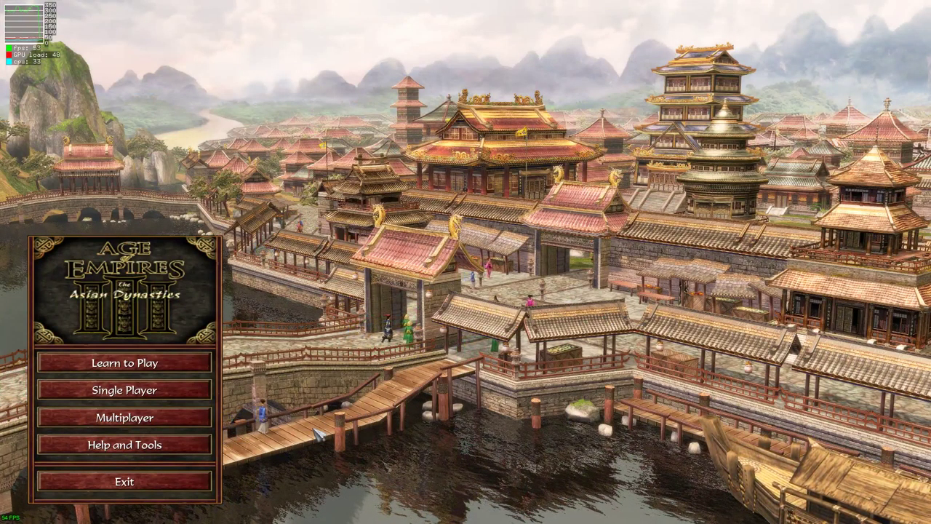
# - Exit The Asian Dynasties and run winecfg for the ~/.wineprefix/age_of_empires_3/ prefix in the terminal
pyautogui.click(173, 492)
pyautogui.click(415, 268)
pyautogui.click(209, 386)
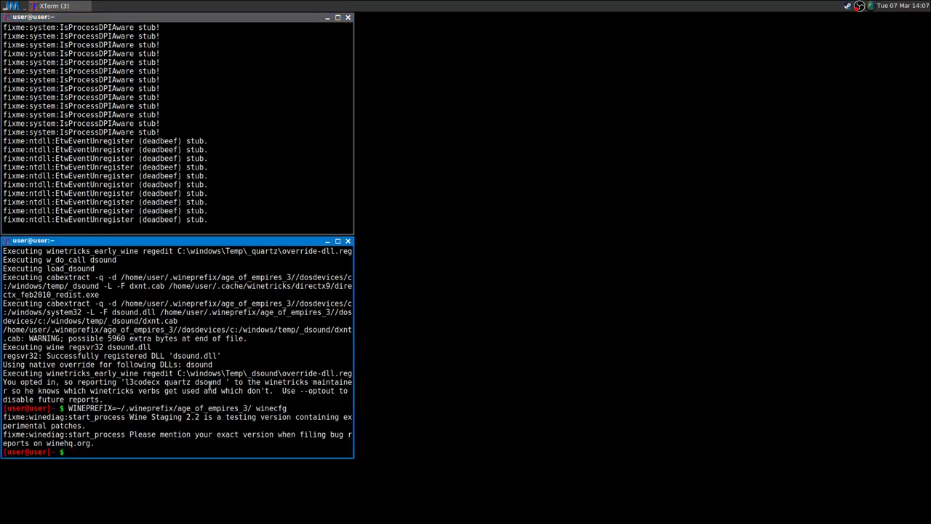
pyautogui.press('Up')
pyautogui.press('Return')
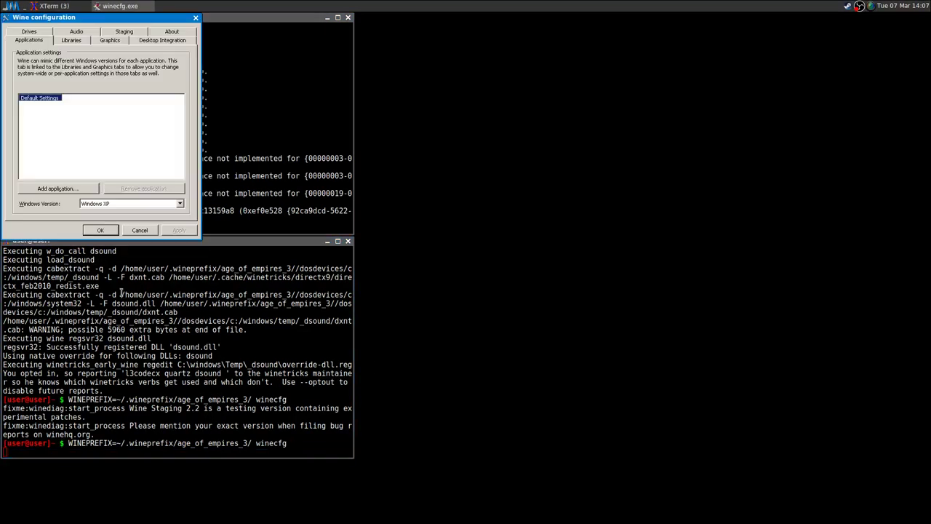
# - Enable Gallium Nine for better D3D9 graphic performance in the Wine staging settings and confirm the configuration
pyautogui.click(129, 33)
pyautogui.click(22, 142)
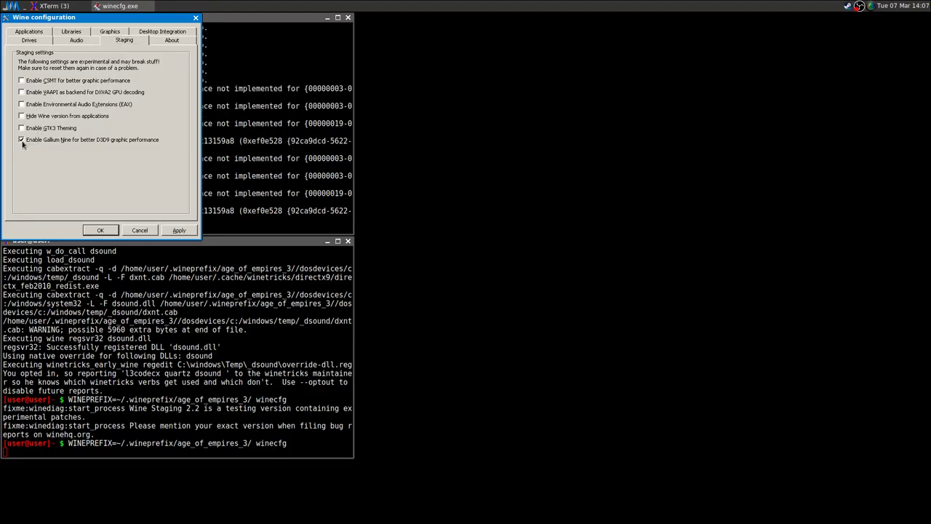
pyautogui.click(100, 230)
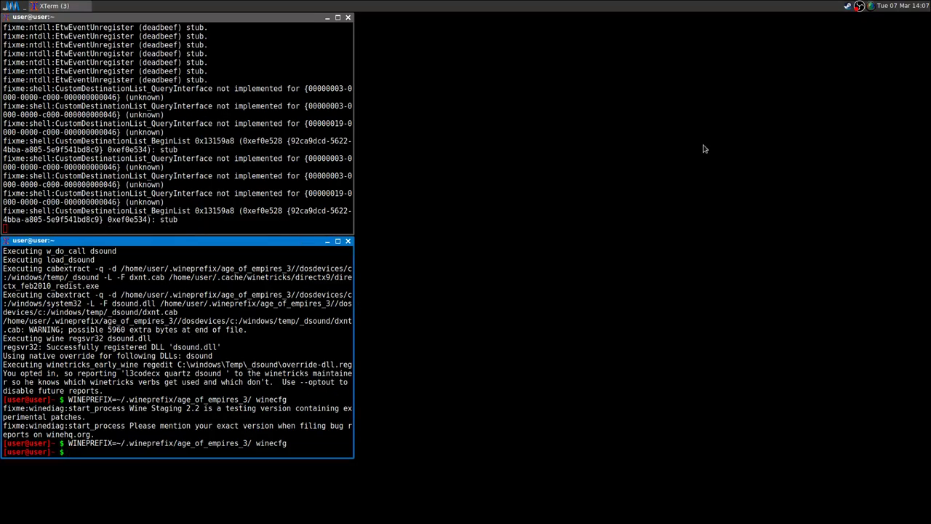
# - Launch Age of Empires III: Asian Dynasties from the Complete Collection in Steam
pyautogui.rightClick(848, 11)
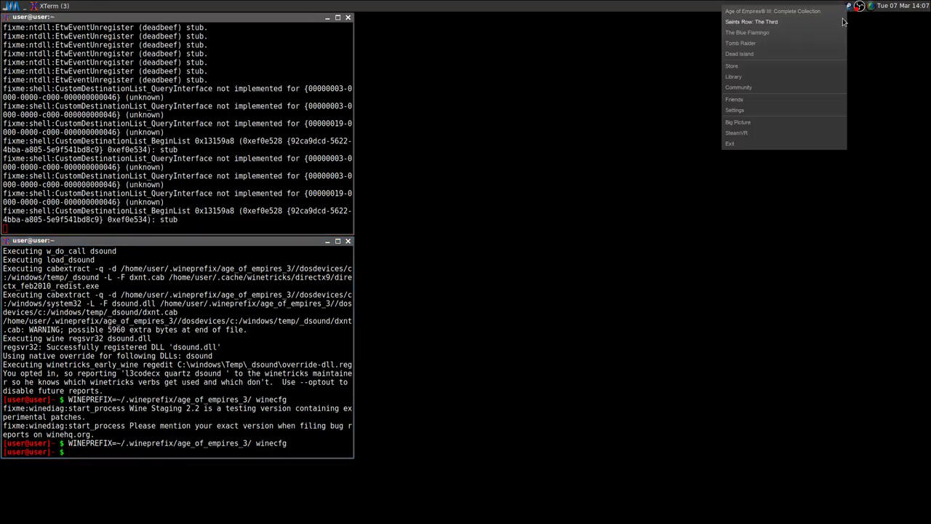
pyautogui.click(788, 13)
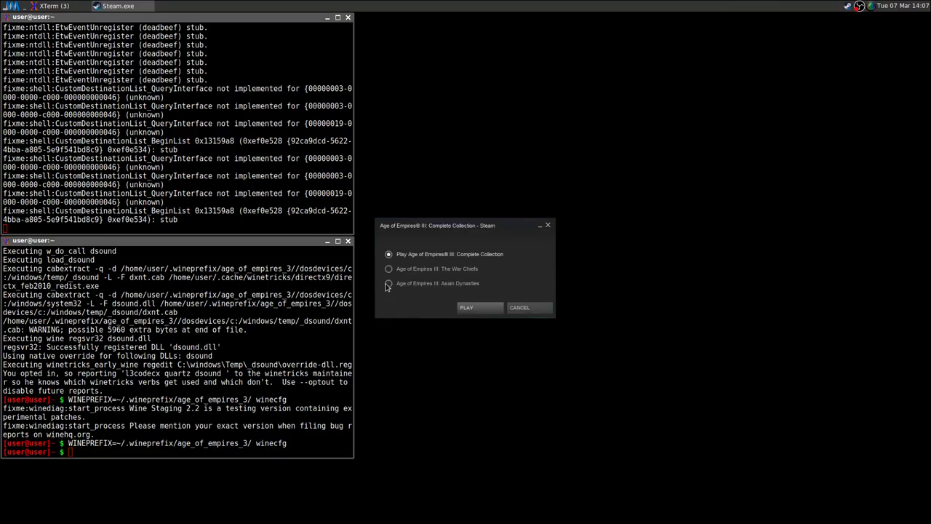
pyautogui.click(388, 284)
pyautogui.click(467, 307)
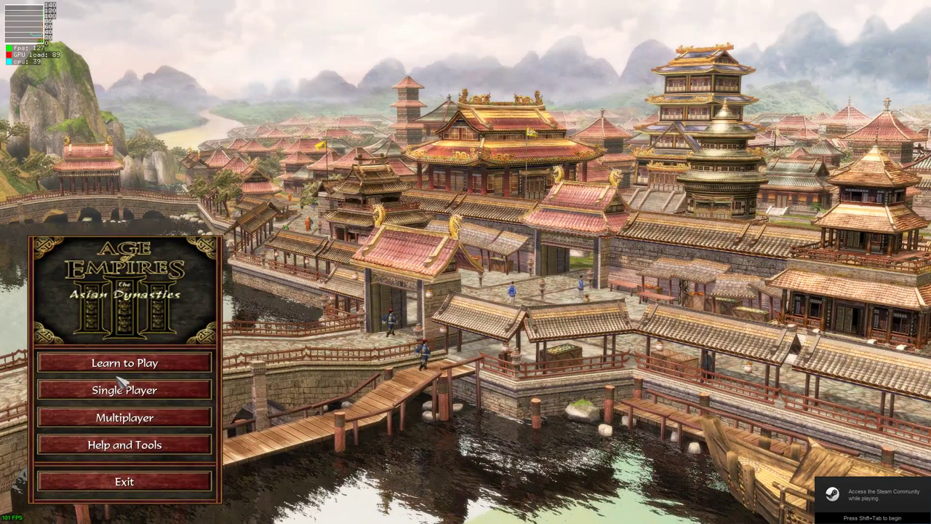
# - Start a single-player skirmish with the Beijing home city and bring the Chinese town into view
pyautogui.moveTo(202, 400)
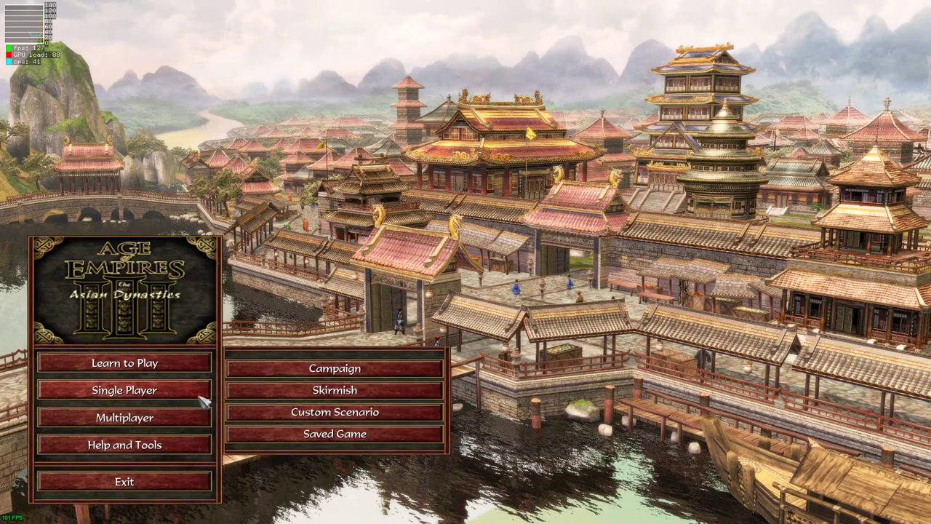
pyautogui.click(295, 392)
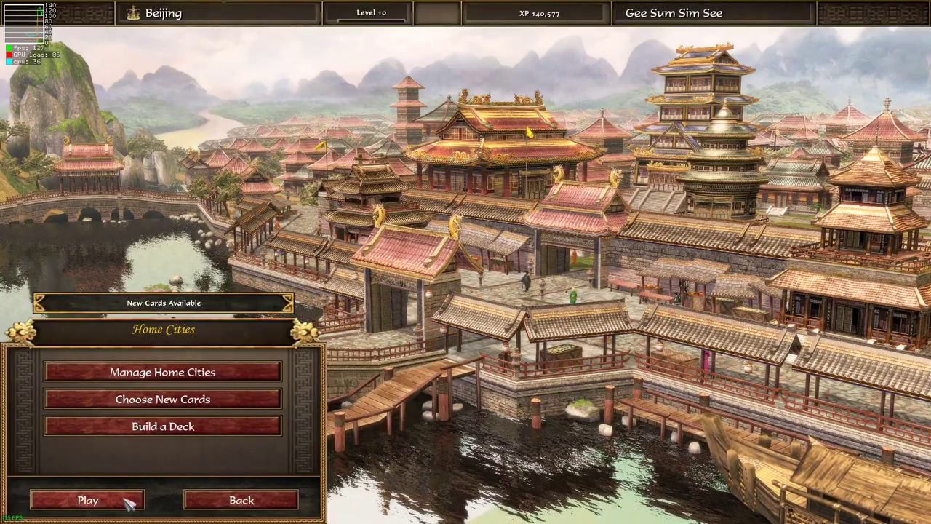
pyautogui.click(86, 500)
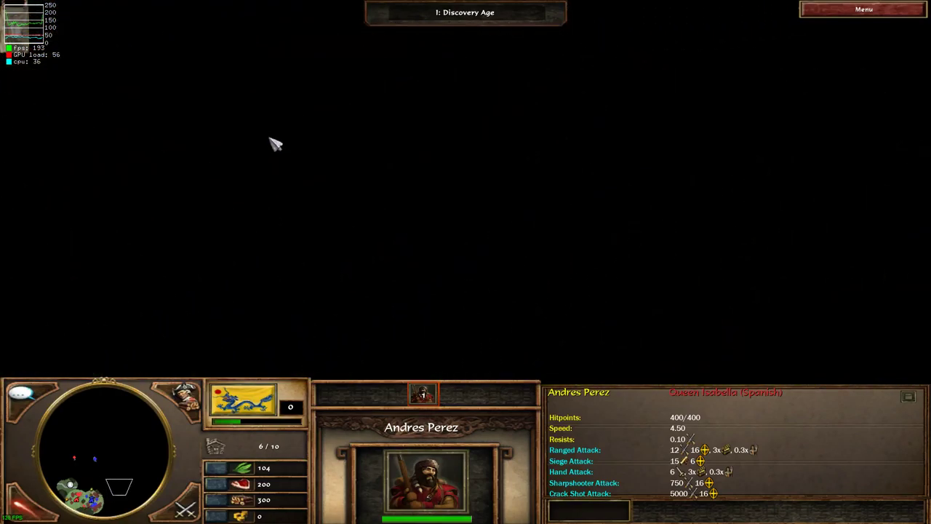
pyautogui.press('Left')
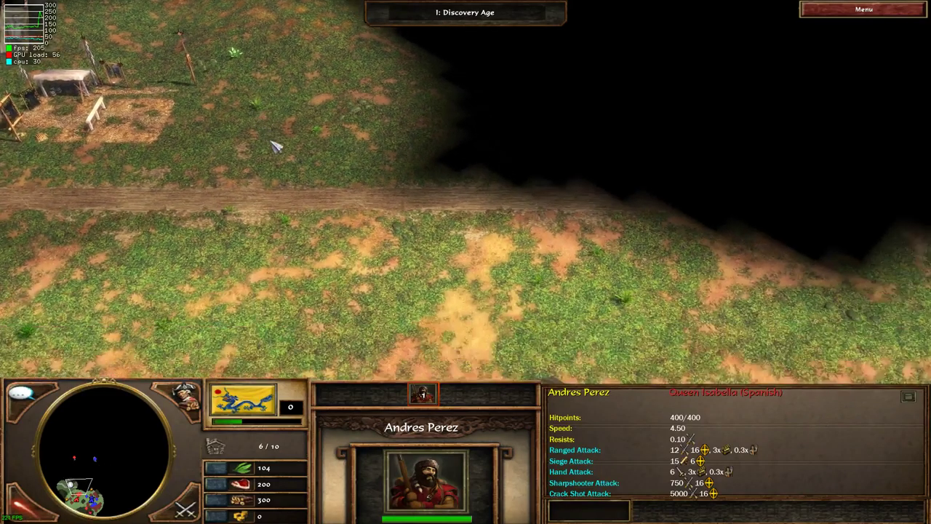
pyautogui.press('h')
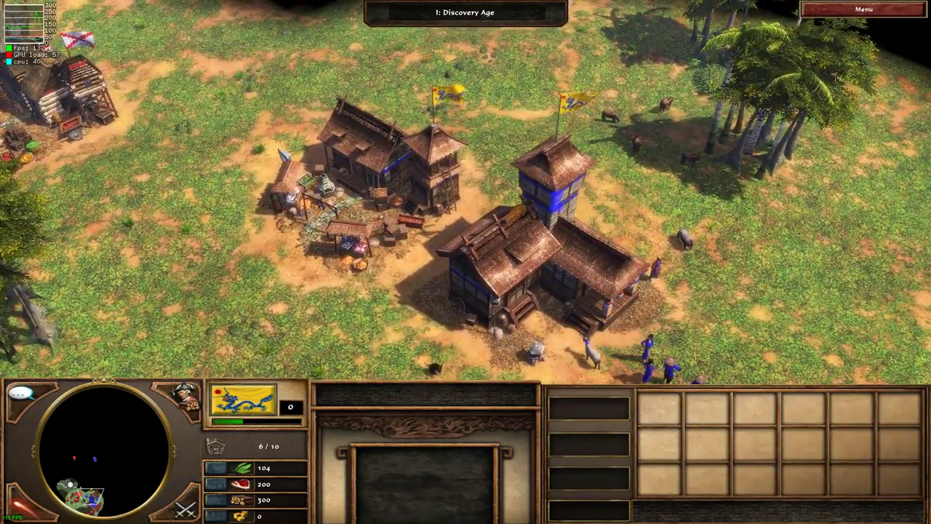
# - Resign from the skirmish, return to the main menu and exit The Asian Dynasties to the desktop
pyautogui.click(863, 9)
pyautogui.click(863, 116)
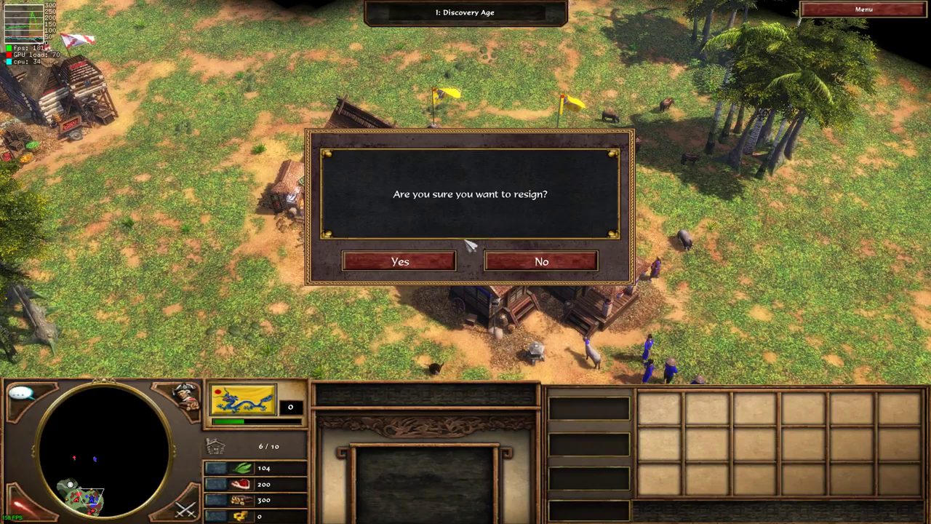
pyautogui.click(415, 261)
pyautogui.click(863, 9)
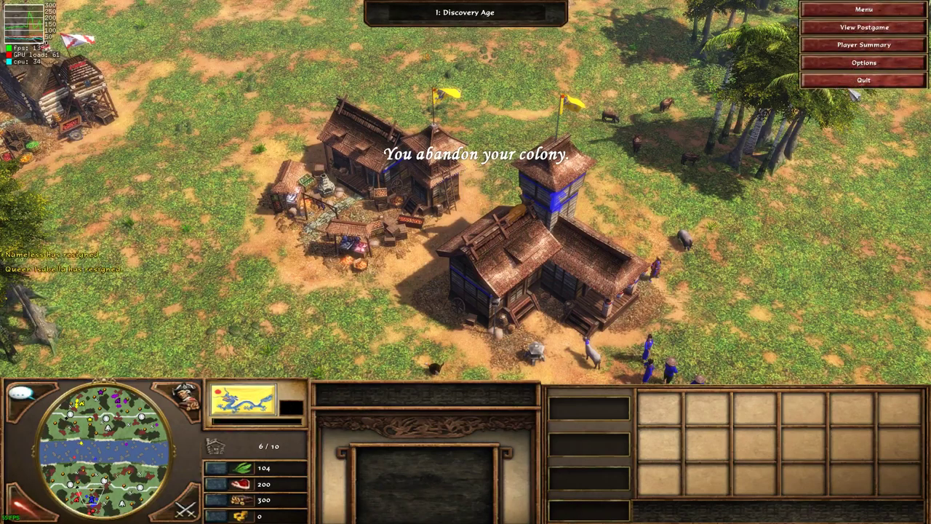
pyautogui.click(858, 82)
pyautogui.click(208, 505)
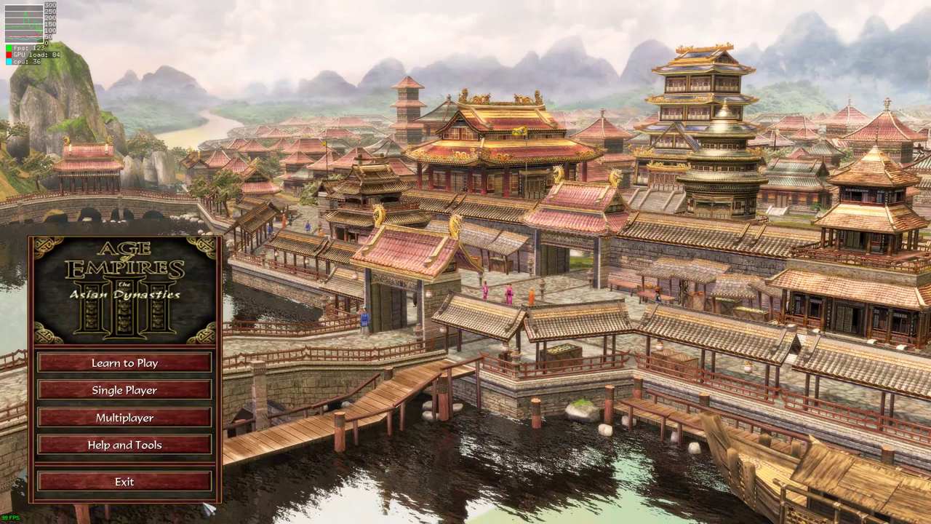
pyautogui.click(170, 483)
pyautogui.click(397, 261)
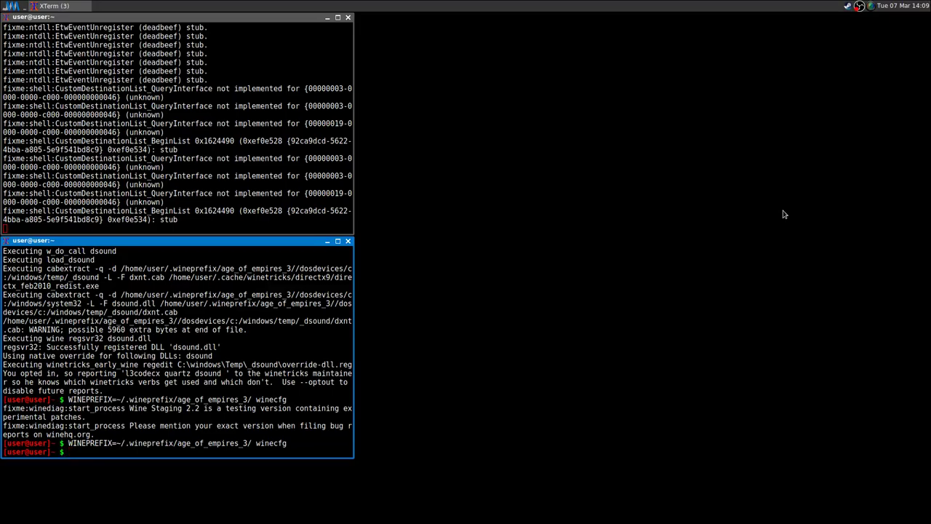
# - Recall the earlier winetricks --force l3codecx quartz dsound command in the terminal and highlight its winetricks --force part for review
pyautogui.press('Up')
pyautogui.press('Up')
pyautogui.press('Up')
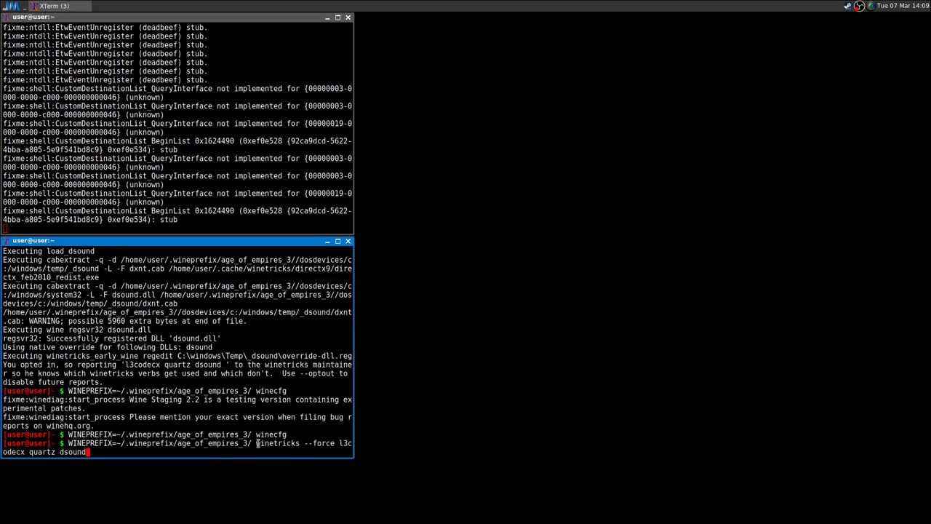
pyautogui.moveTo(256, 441); pyautogui.dragTo(332, 443)
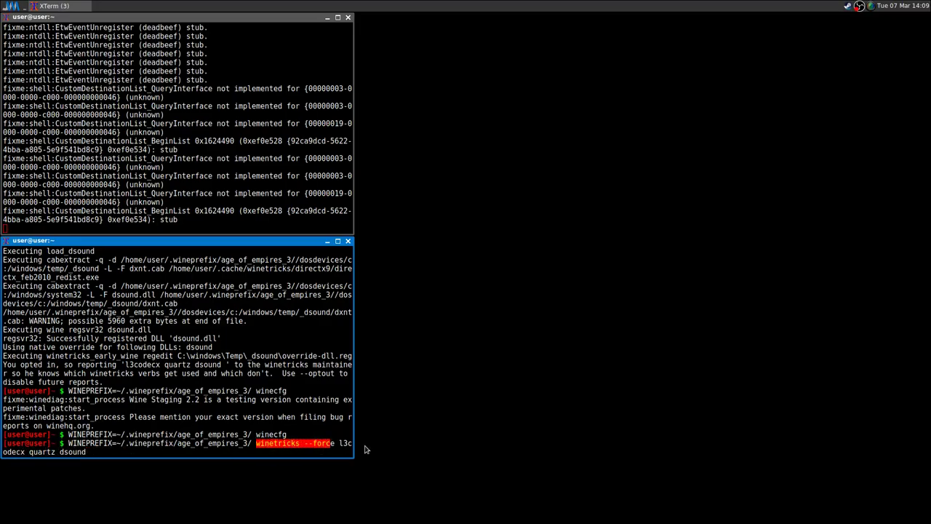
pyautogui.click(176, 423)
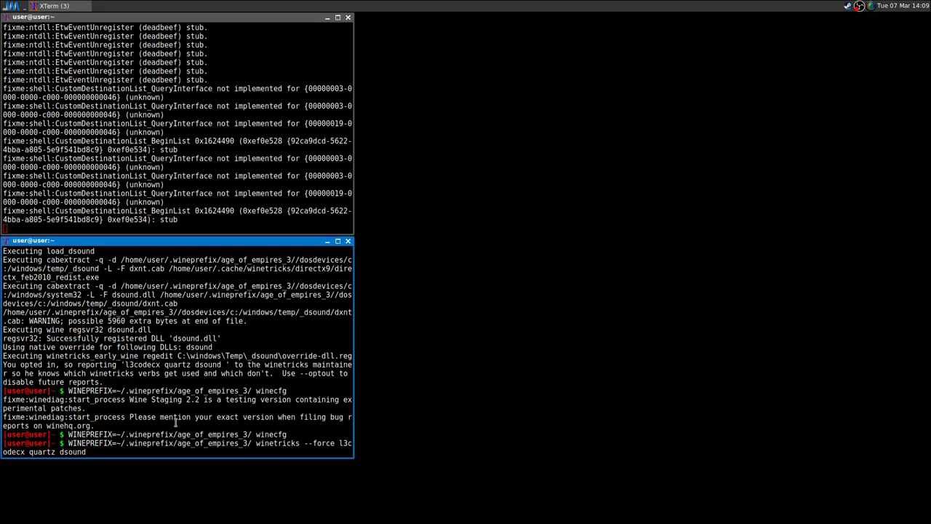